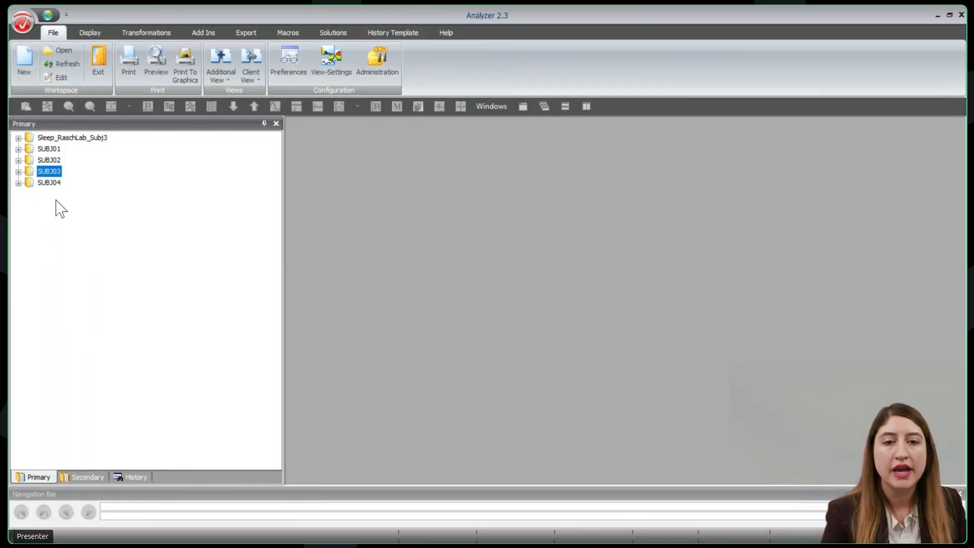
Append the SUBJ04 file to SUBJ03, accepting the removal of the transformation history from both history files.
left_click(19, 171)
left_click(19, 194)
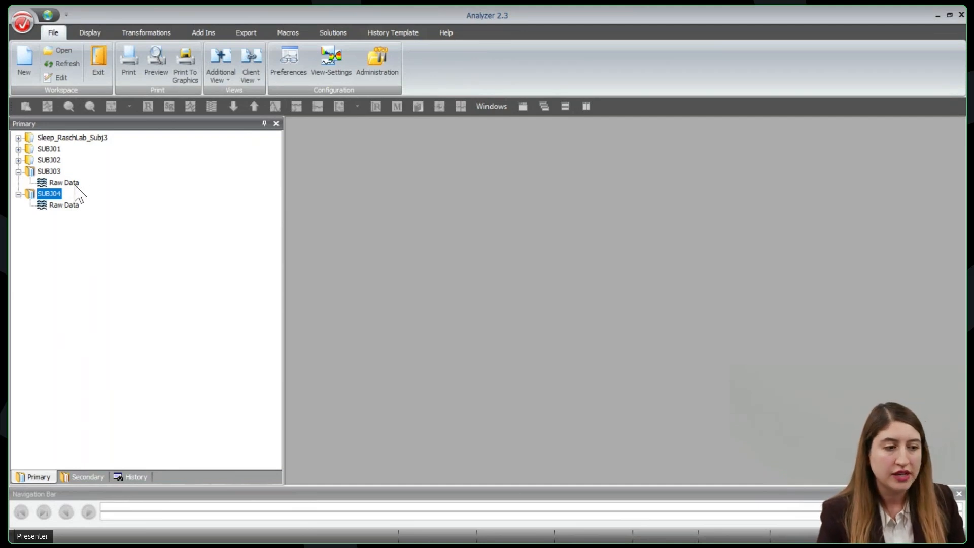
right_click(56, 175)
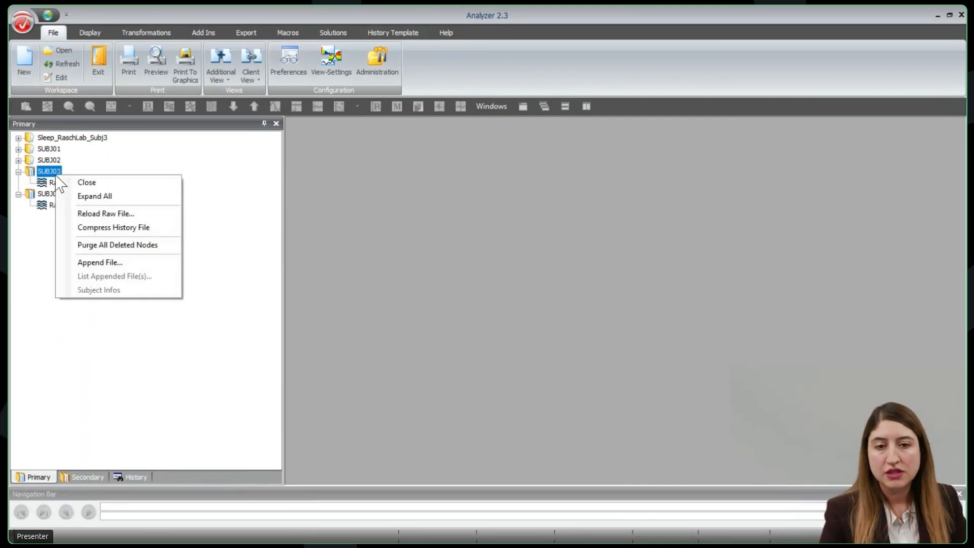
left_click(137, 263)
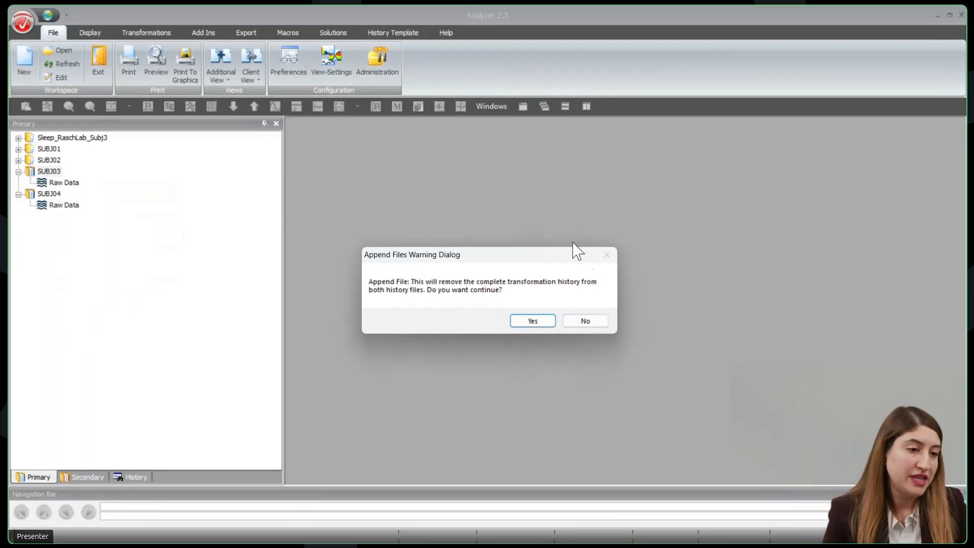
left_click_drag(567, 256, 566, 249)
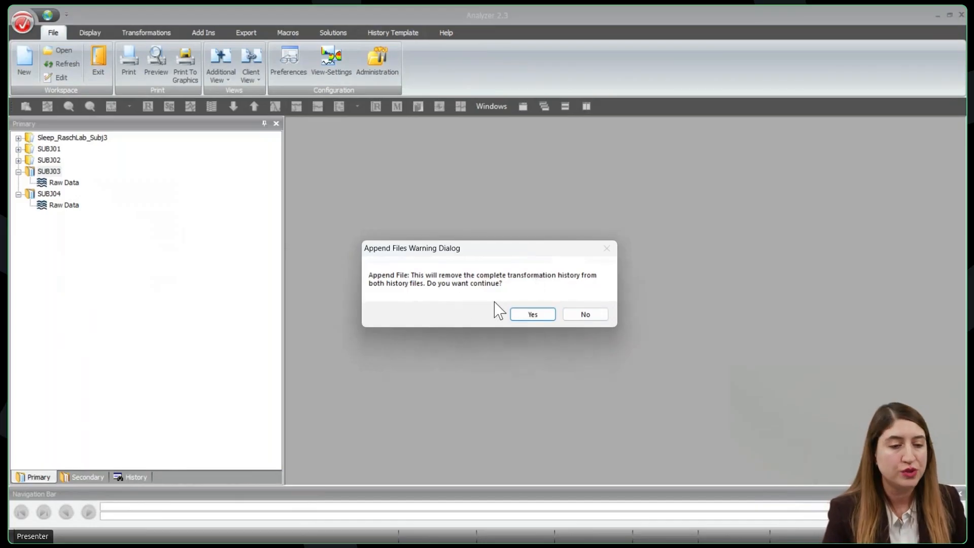
left_click(537, 316)
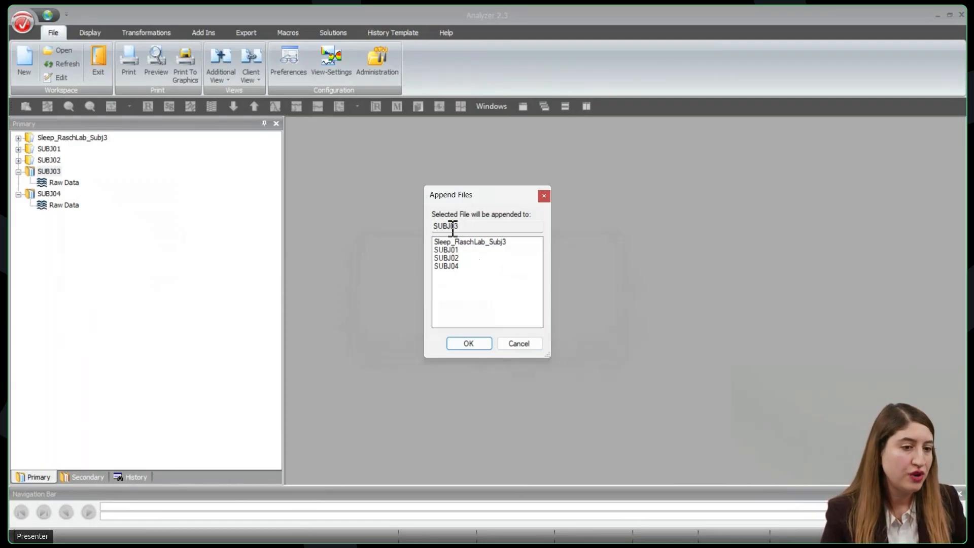
left_click(460, 266)
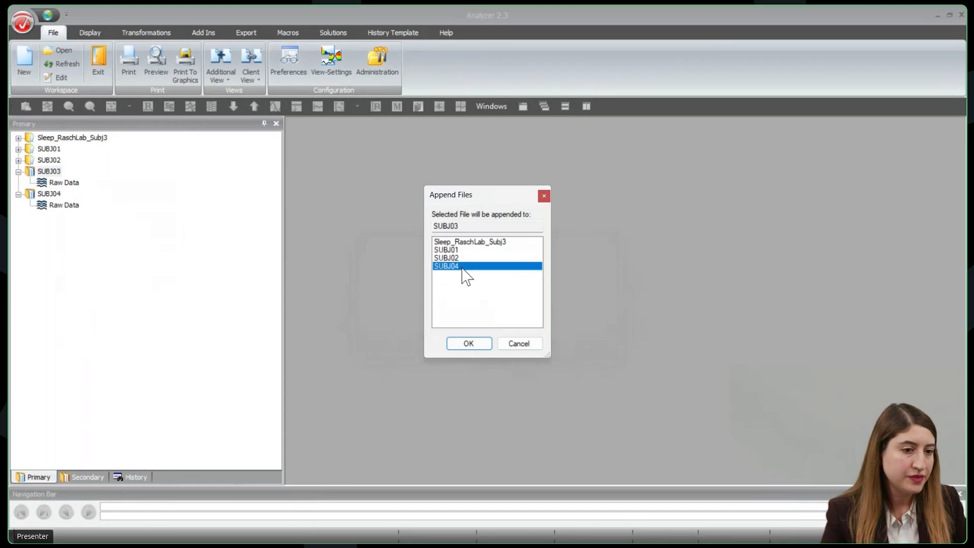
left_click(467, 344)
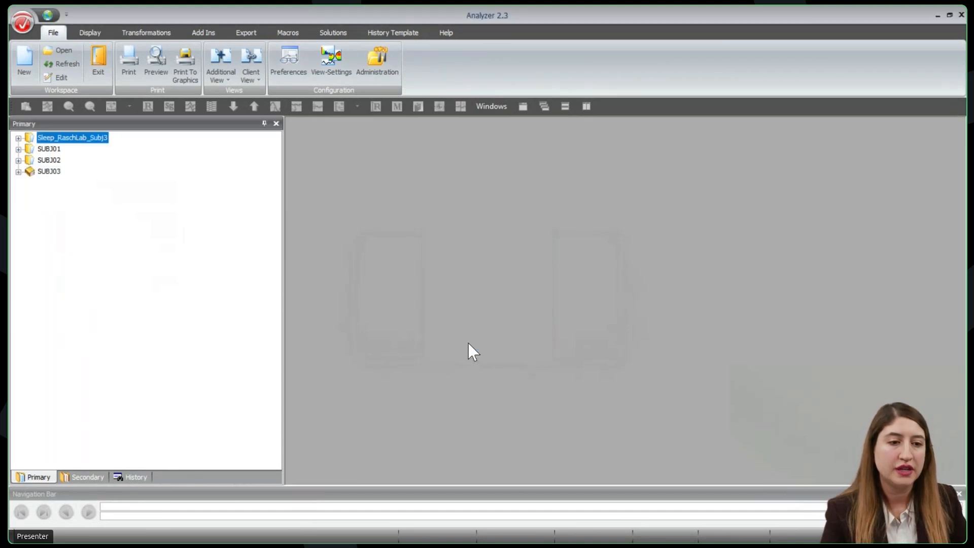
Open the raw data of SUBJ03 and zoom in on the transition between the two appended recordings.
left_click(18, 172)
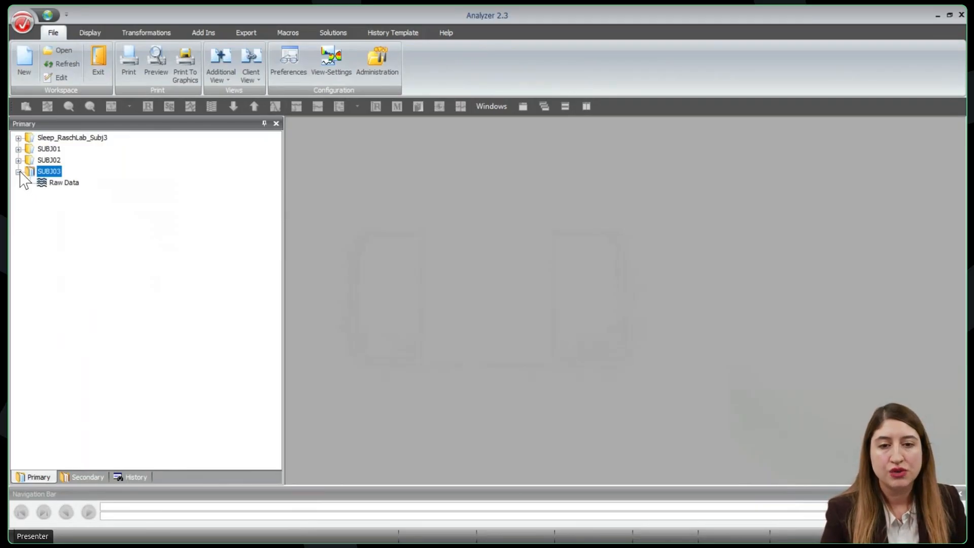
double_click(61, 182)
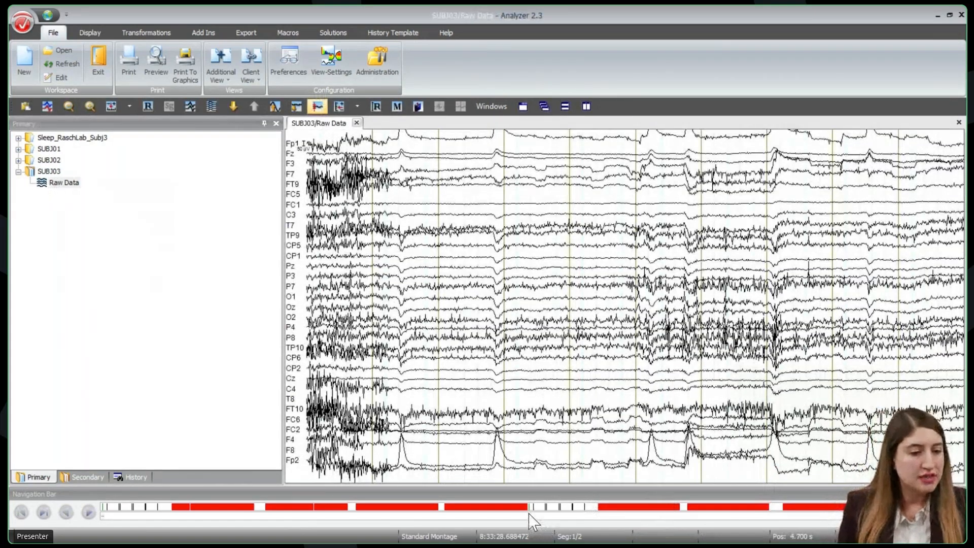
left_click(527, 520)
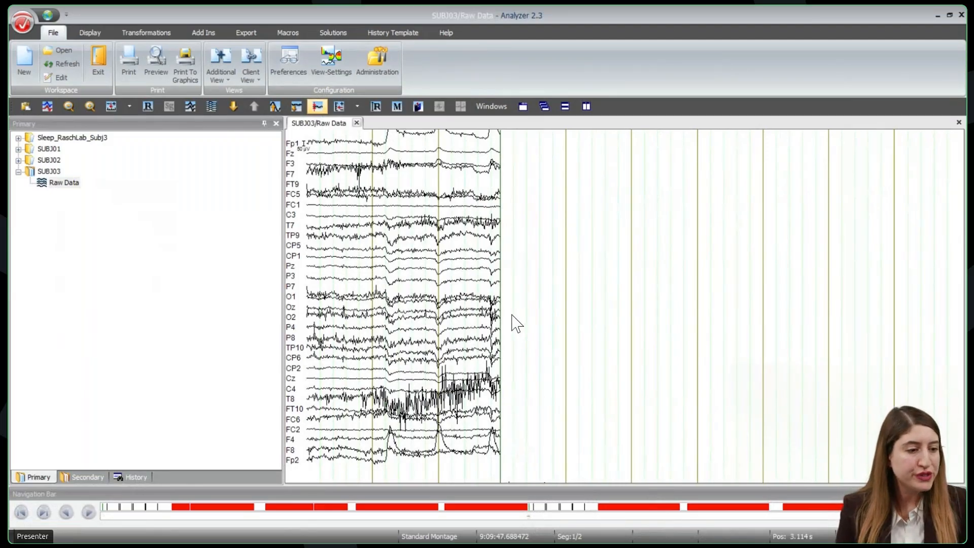
left_click_drag(492, 316, 507, 325)
left_click(442, 109)
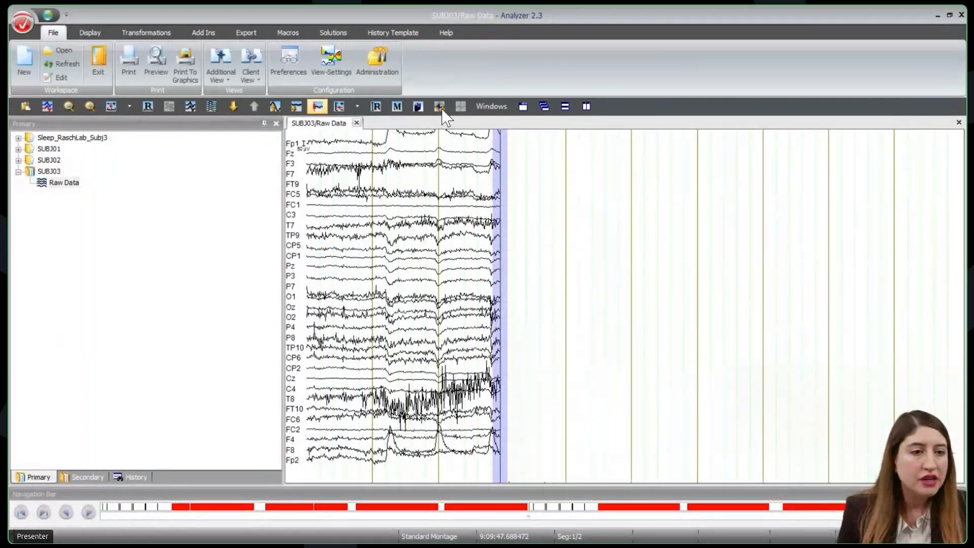
left_click(440, 107)
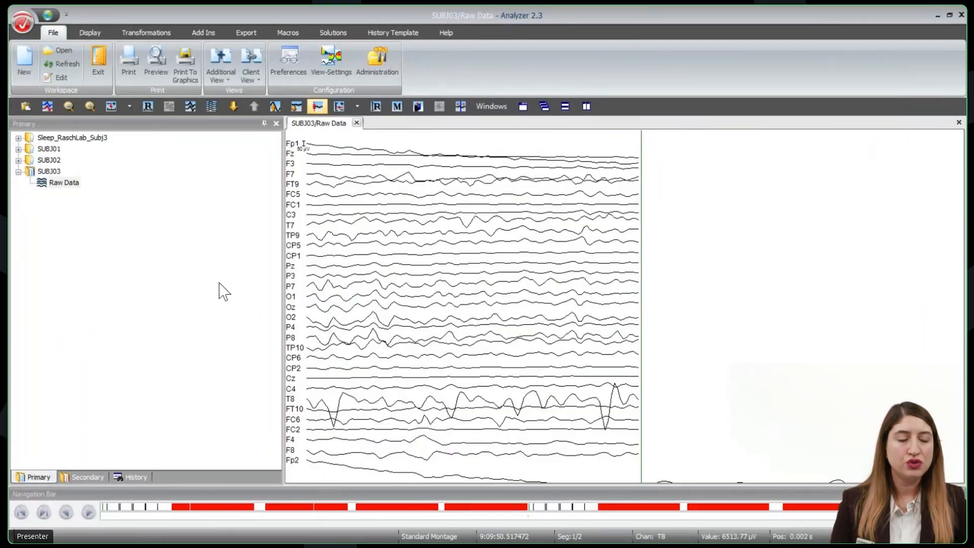
Start the Edit Markers transformation on the SUBJ03 raw data with the Table operation.
left_click(150, 31)
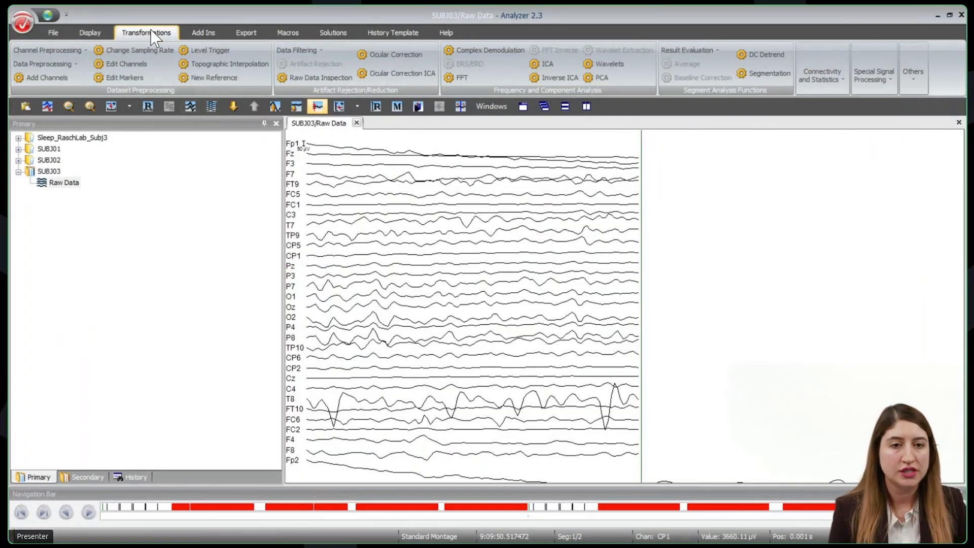
left_click(112, 78)
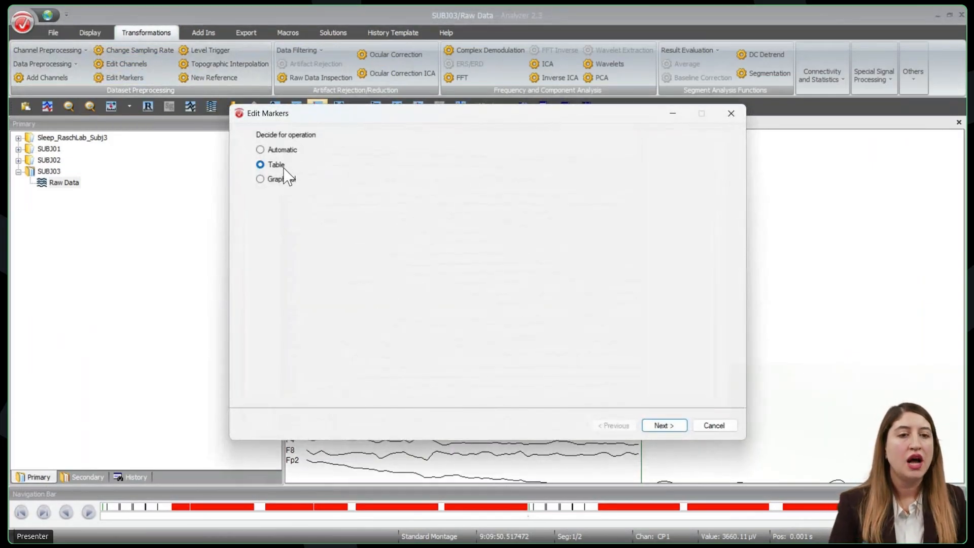
left_click(663, 425)
mouse_move(518, 118)
left_mouse_down()
mouse_move(486, 97)
mouse_move(480, 79)
left_mouse_up()
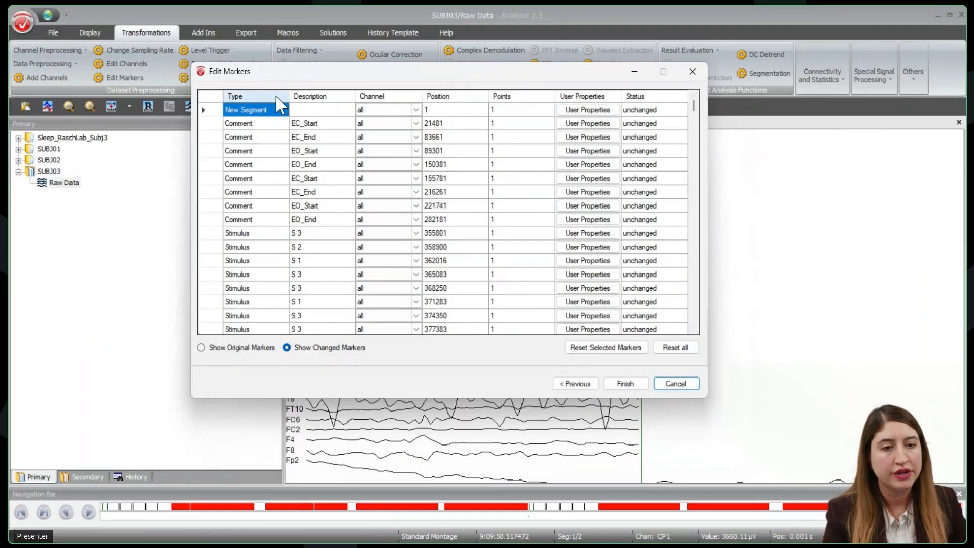
Sort the markers by description and delete the second New Segment marker, at position 2181941.
left_click(334, 96)
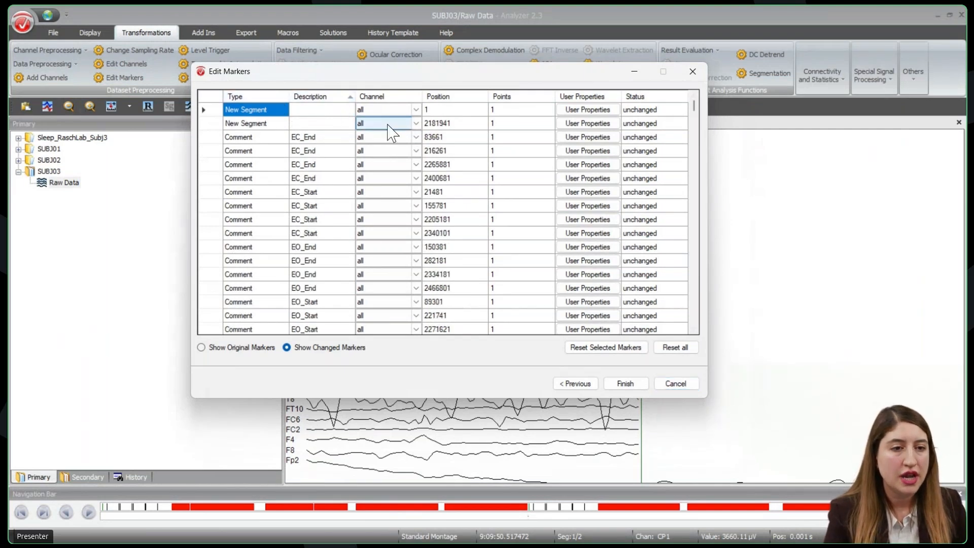
left_click(254, 124)
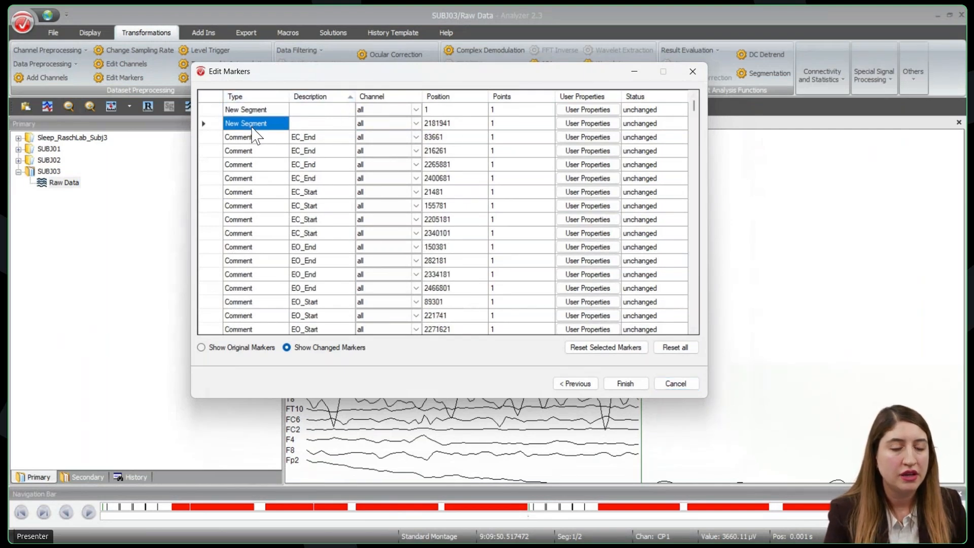
left_click(448, 125)
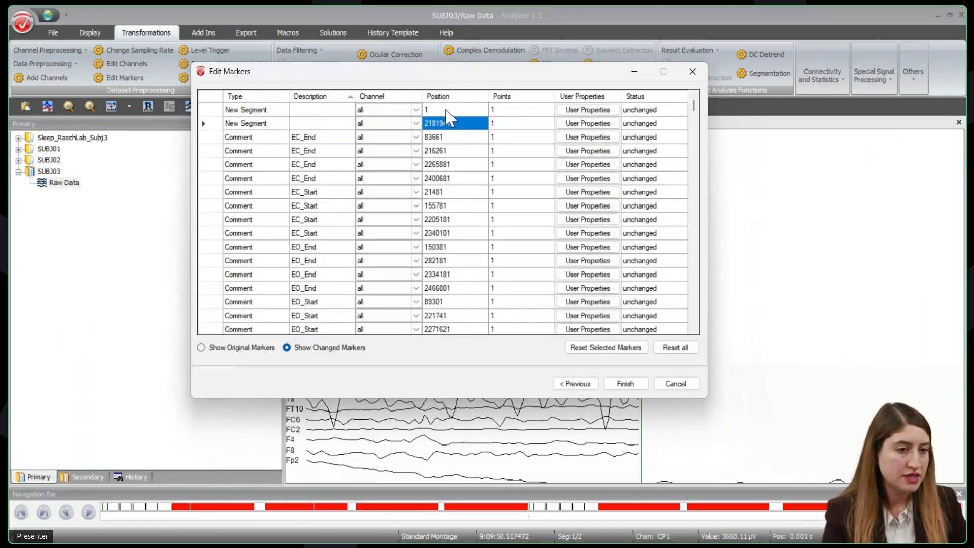
left_click(213, 126)
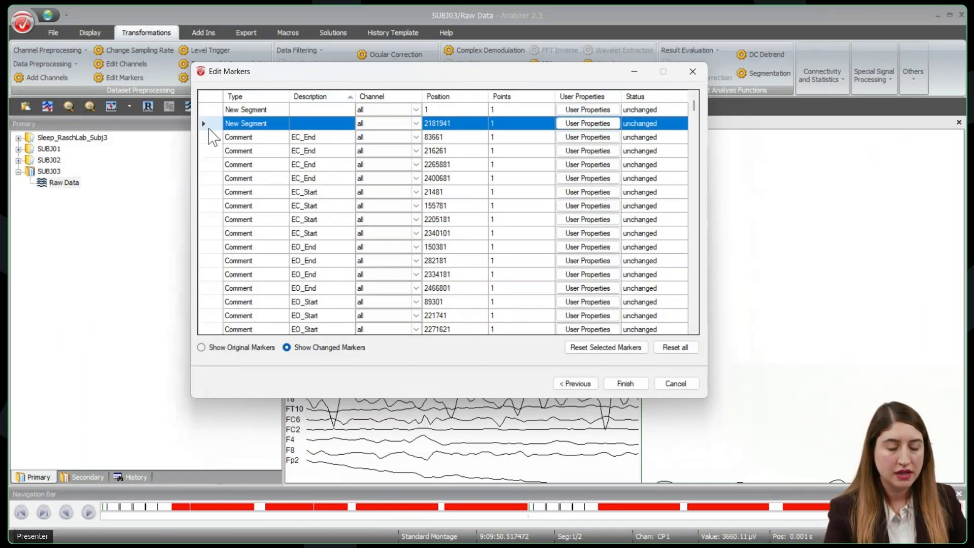
key("Delete")
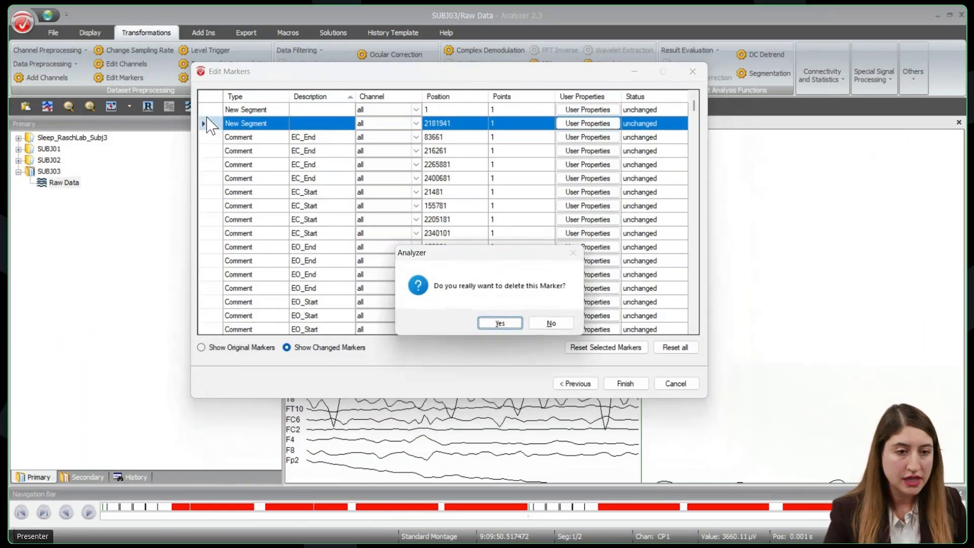
left_click(499, 323)
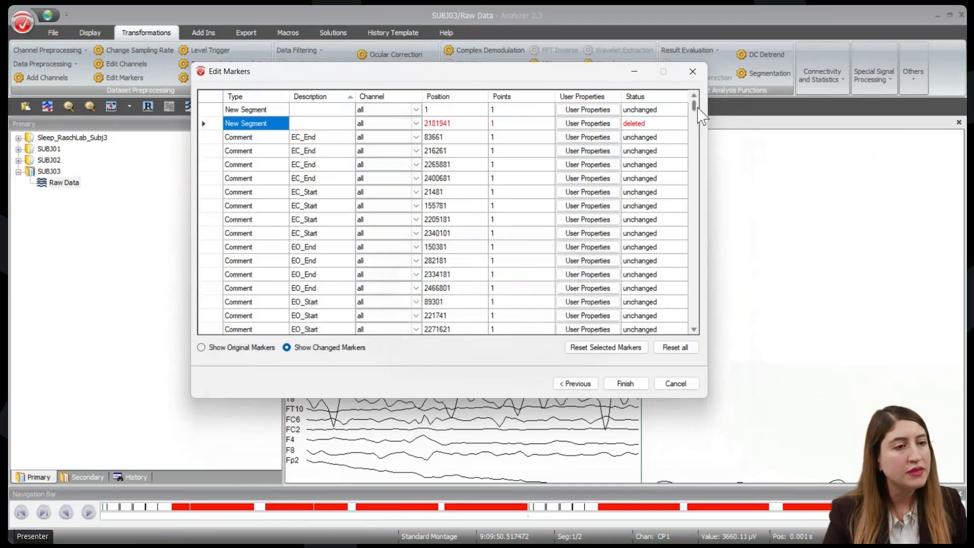
Add a marker at the end of the marker table with type "Bad Interval" and description "BI".
left_click_drag(696, 112, 680, 340)
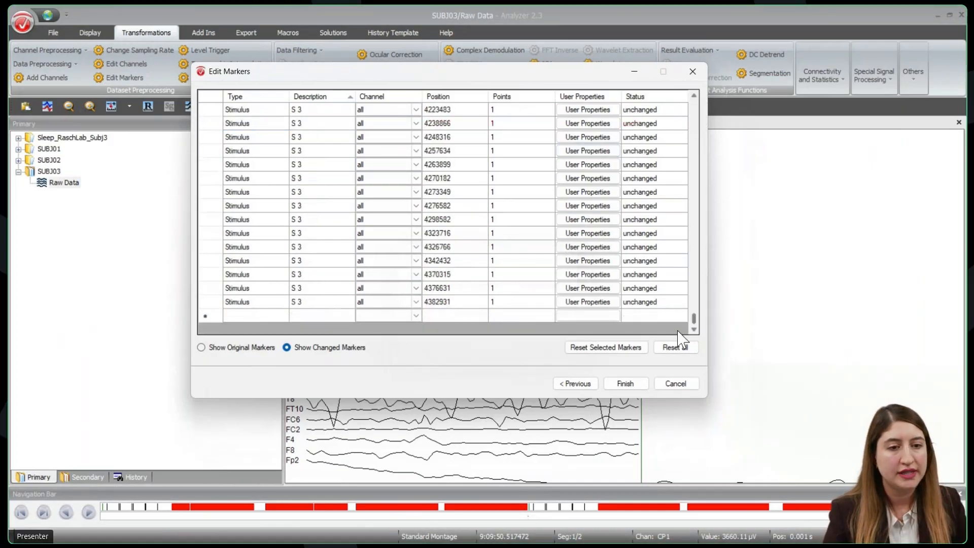
left_click(270, 315)
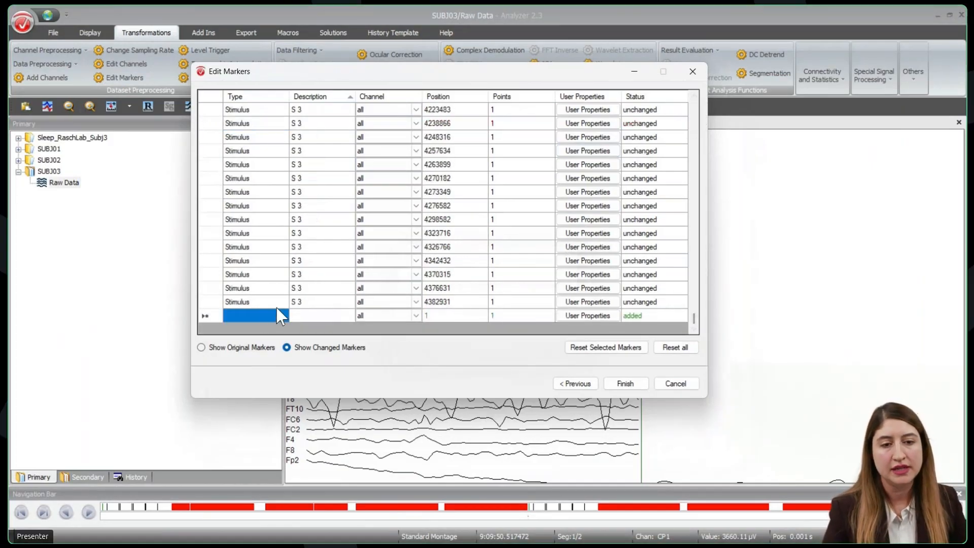
type("Ba")
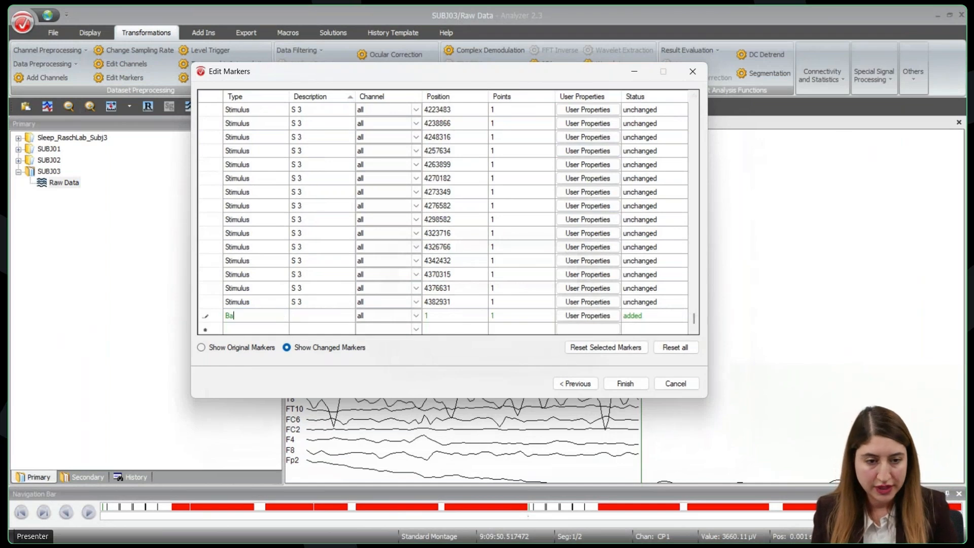
type("d Interval")
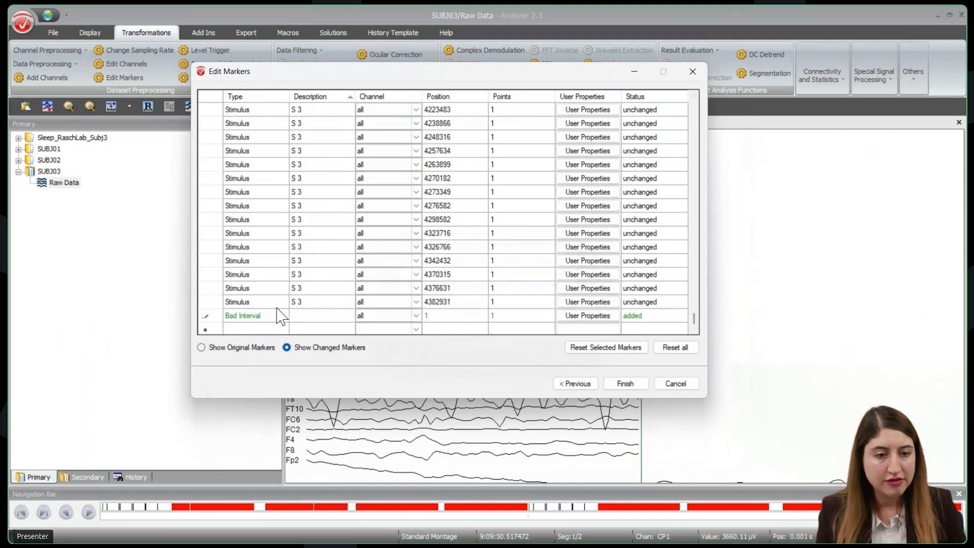
left_click(327, 317)
type("Bl")
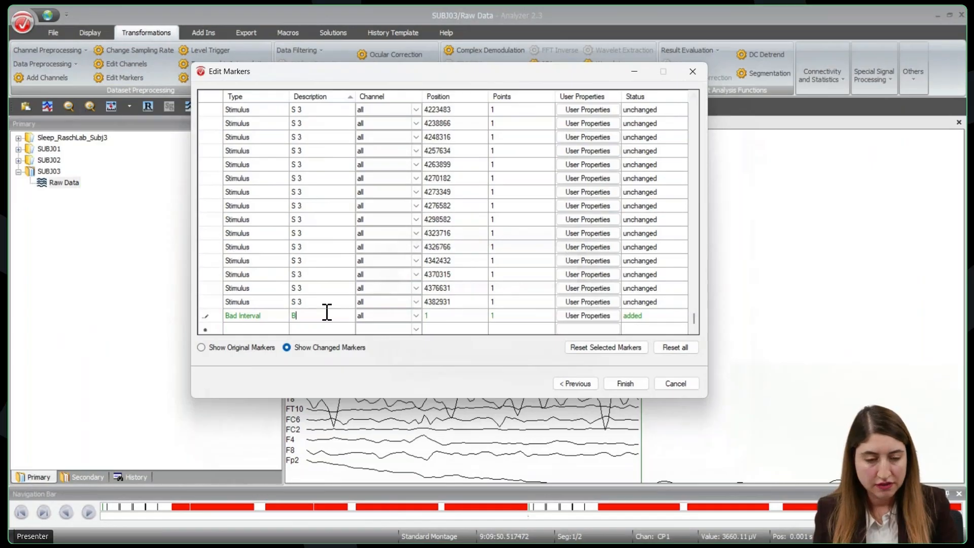
Set the Bad Interval marker's position to 2181936 and its length to 10 points, and finish the marker edit.
left_click(463, 321)
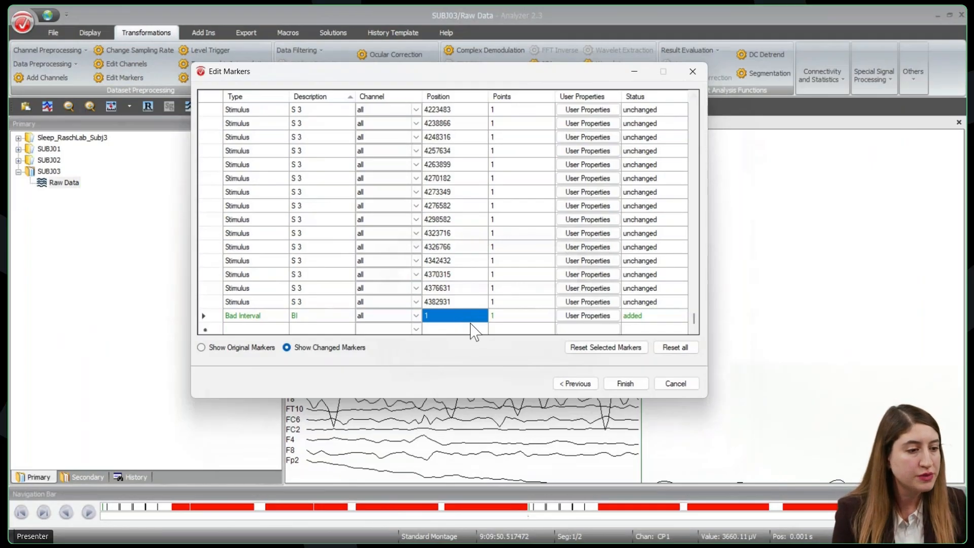
left_click(316, 97)
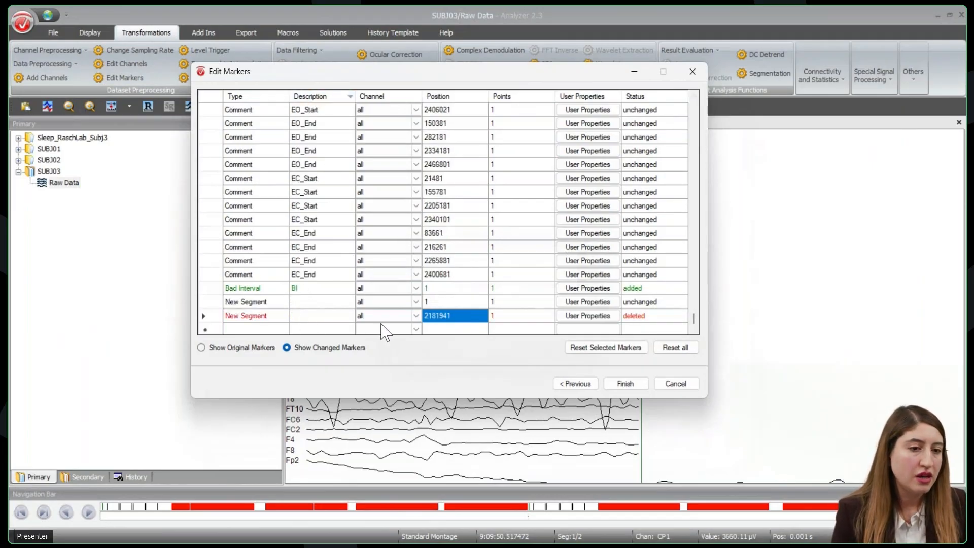
left_click(449, 288)
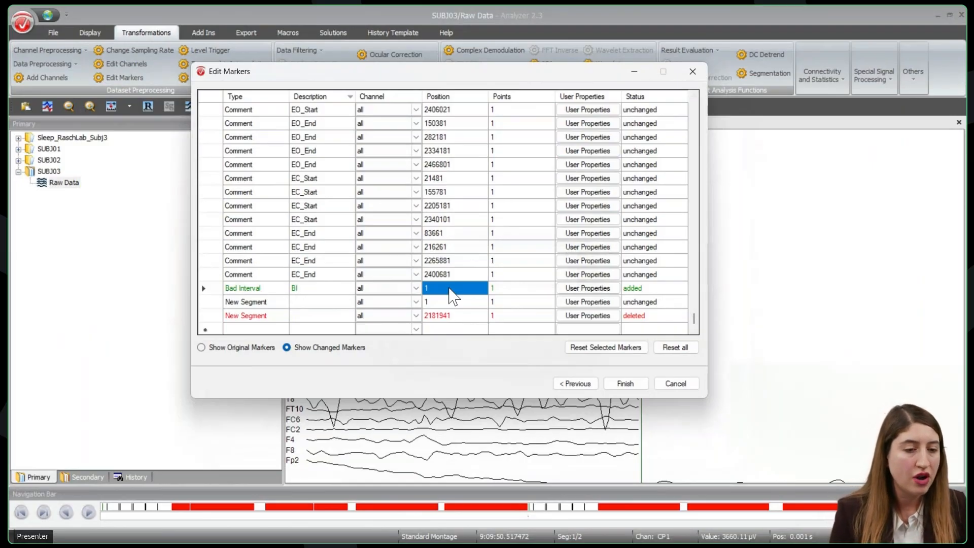
type("2181936")
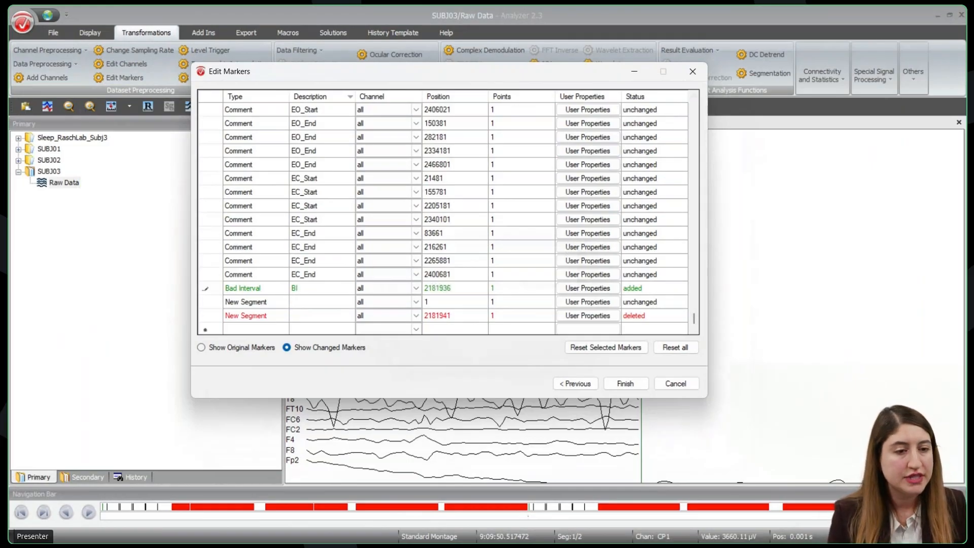
left_click(499, 289)
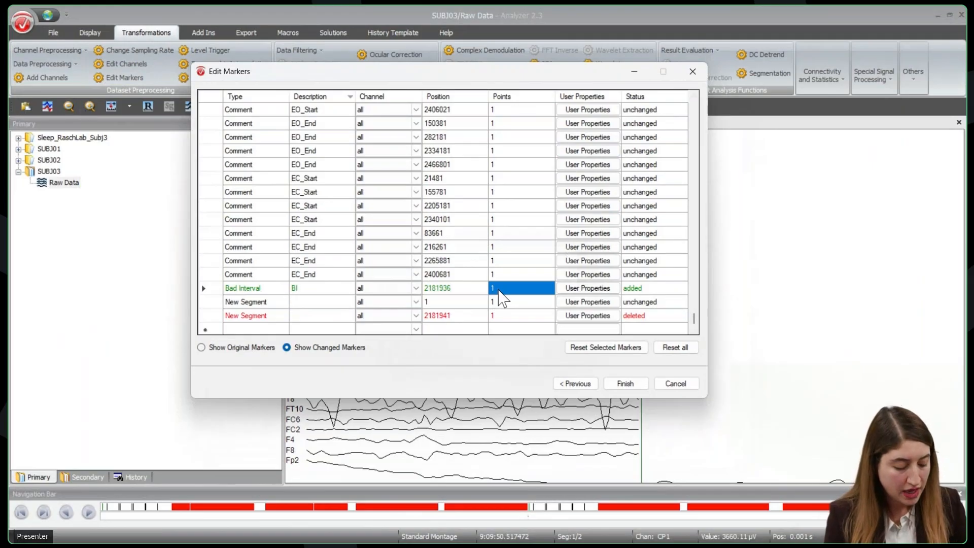
type("10")
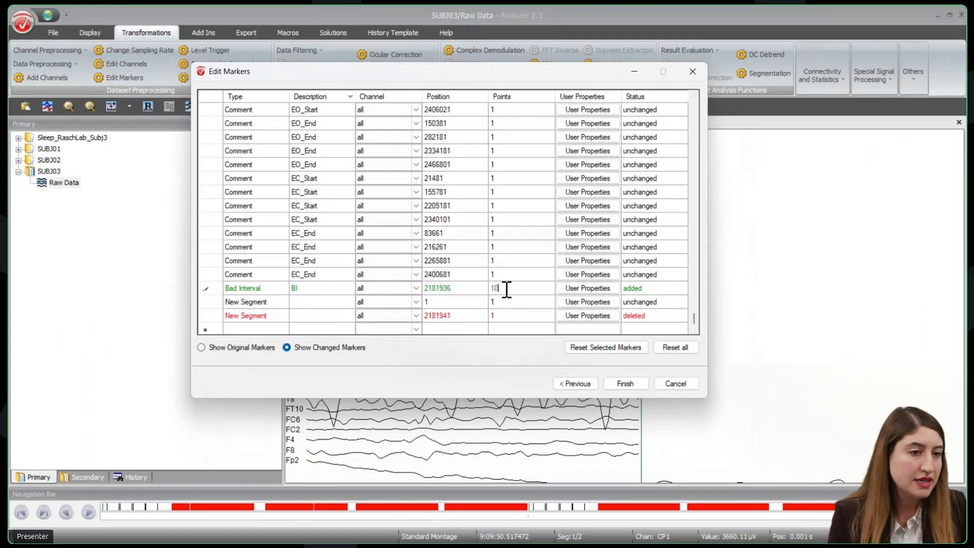
left_click(629, 384)
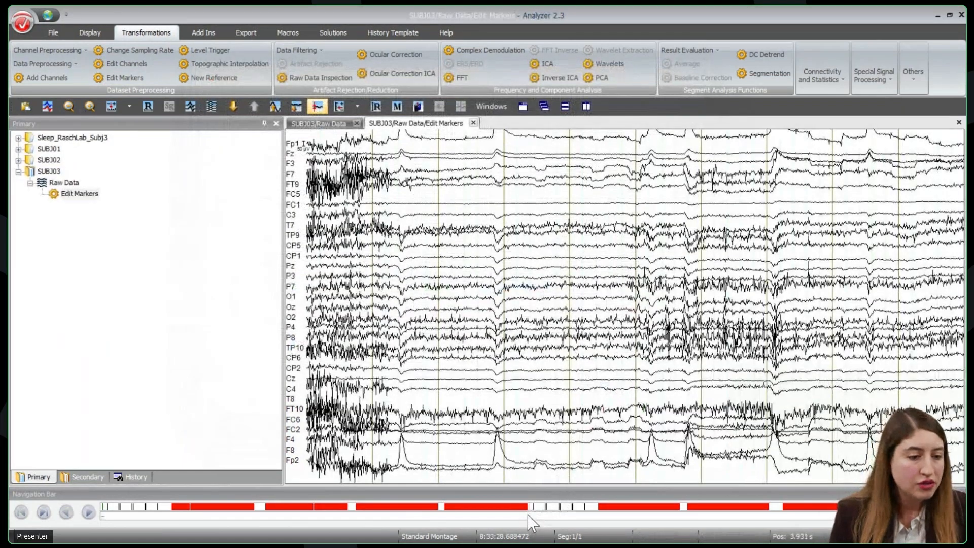
Go to the transition between the appended recordings in SUBJ03's Edit Markers dataset and enlarge the area around the BI marker.
left_click(528, 514)
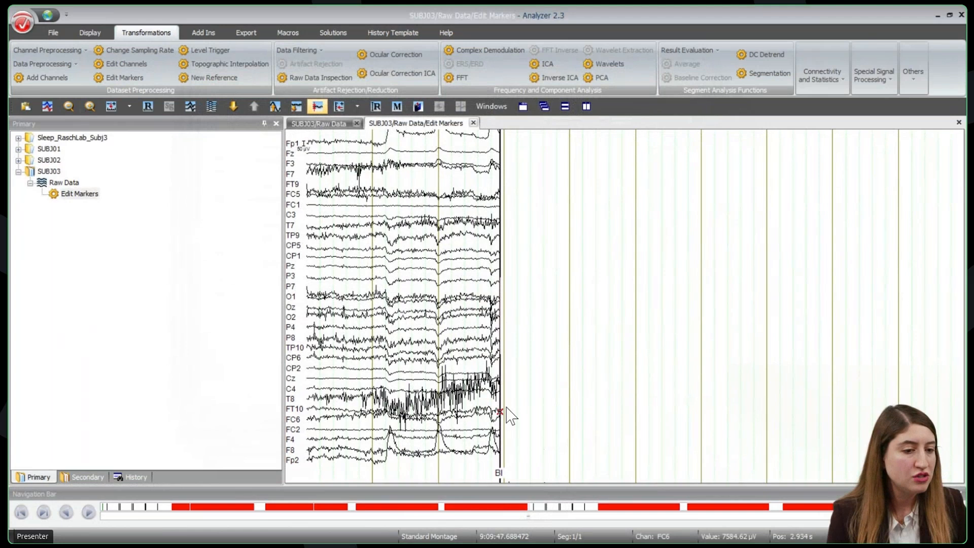
left_click_drag(495, 400, 511, 397)
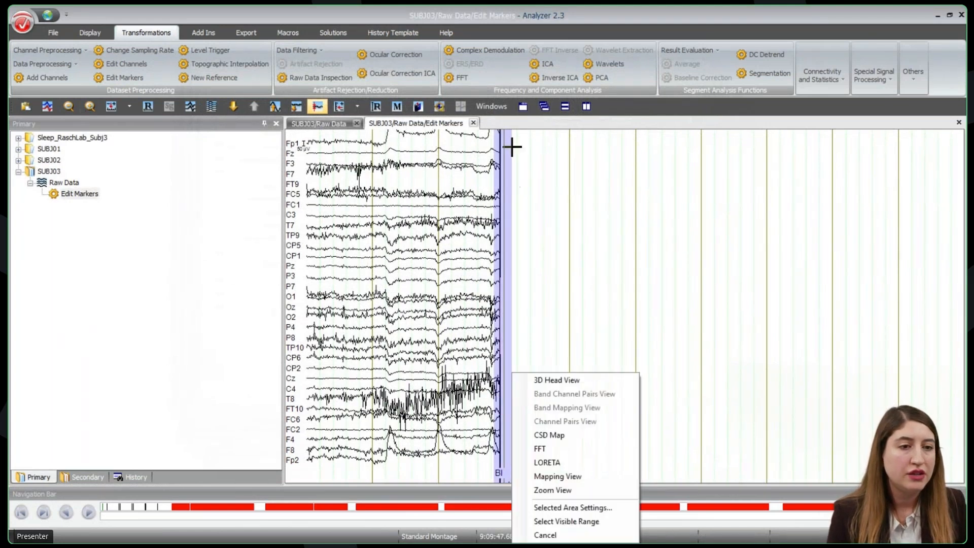
left_click(439, 107)
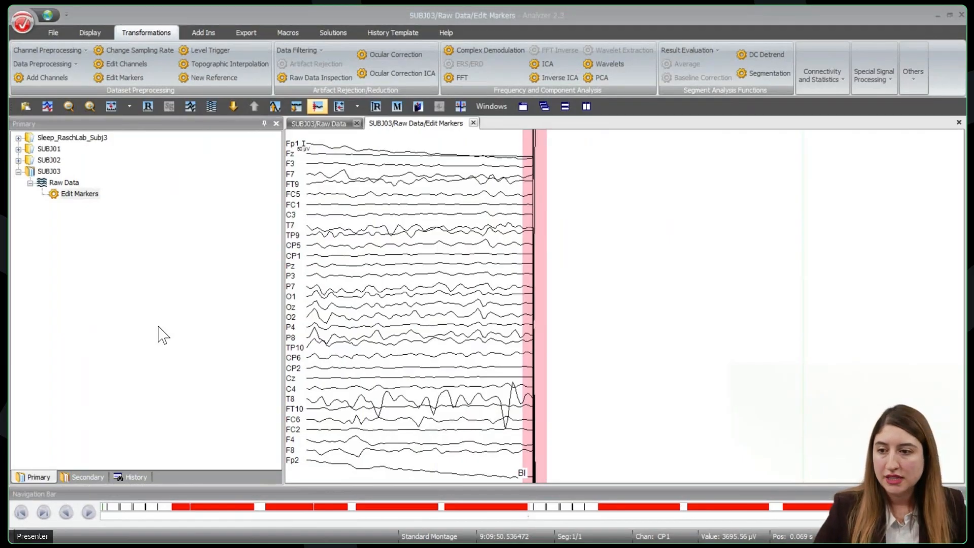
key("alt+Tab")
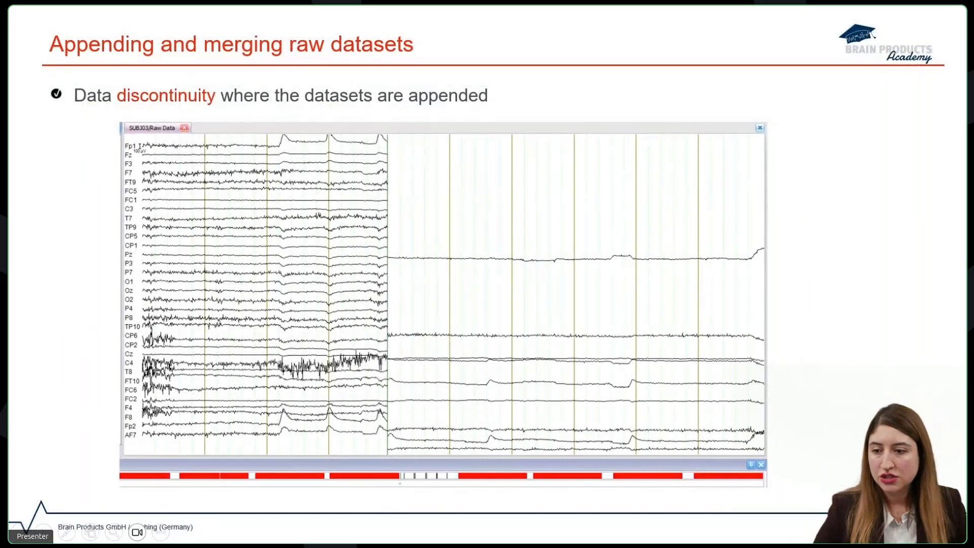
key("Right")
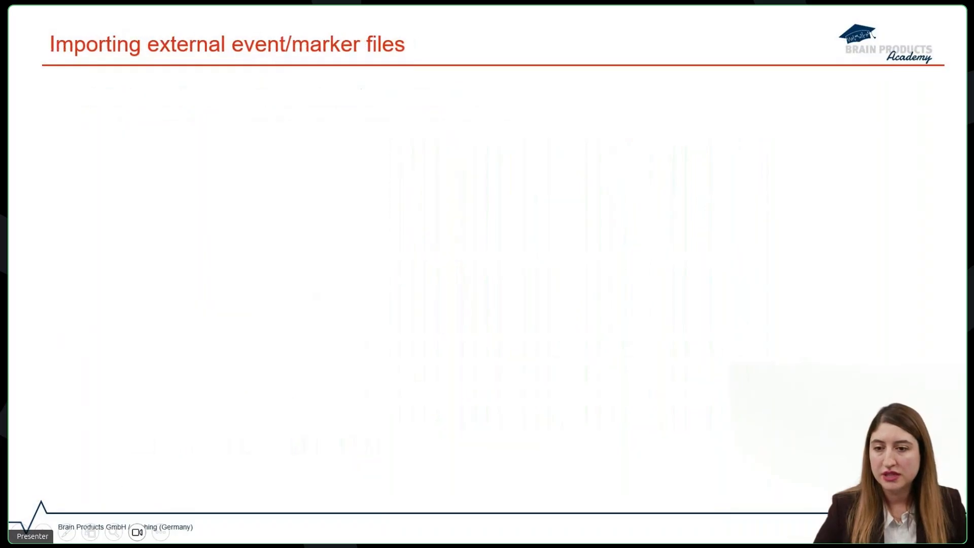
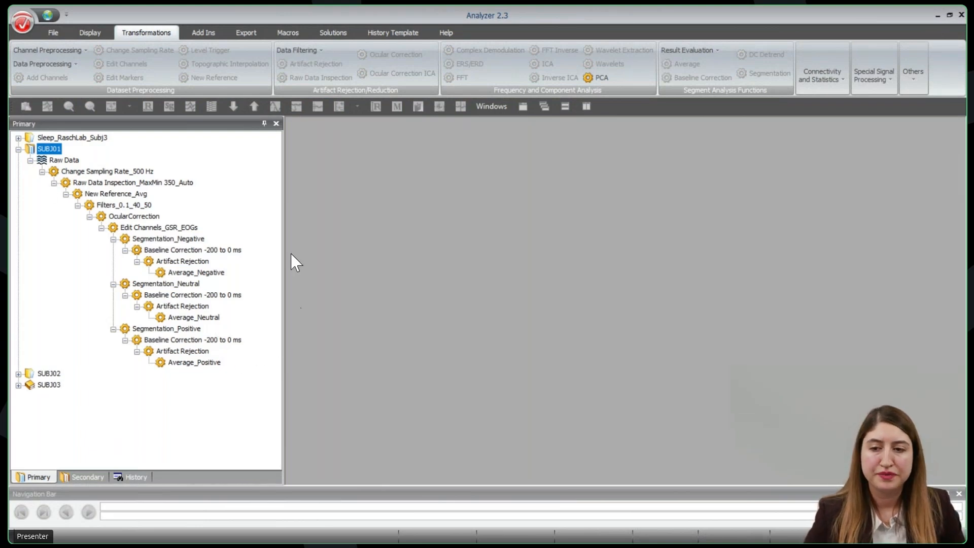
Create a new history template and copy SUBJ01's full processing tree from Raw Data into its root.
left_click(403, 38)
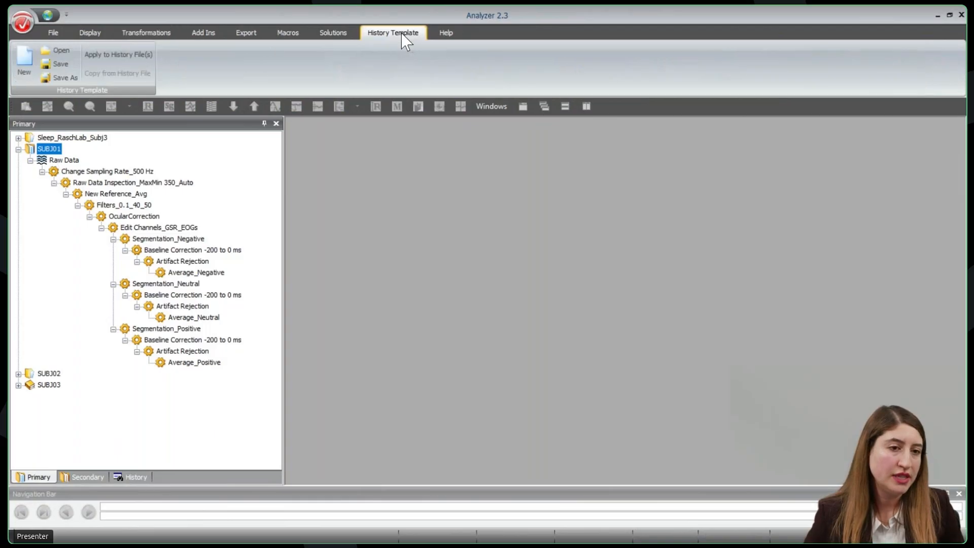
left_click(23, 71)
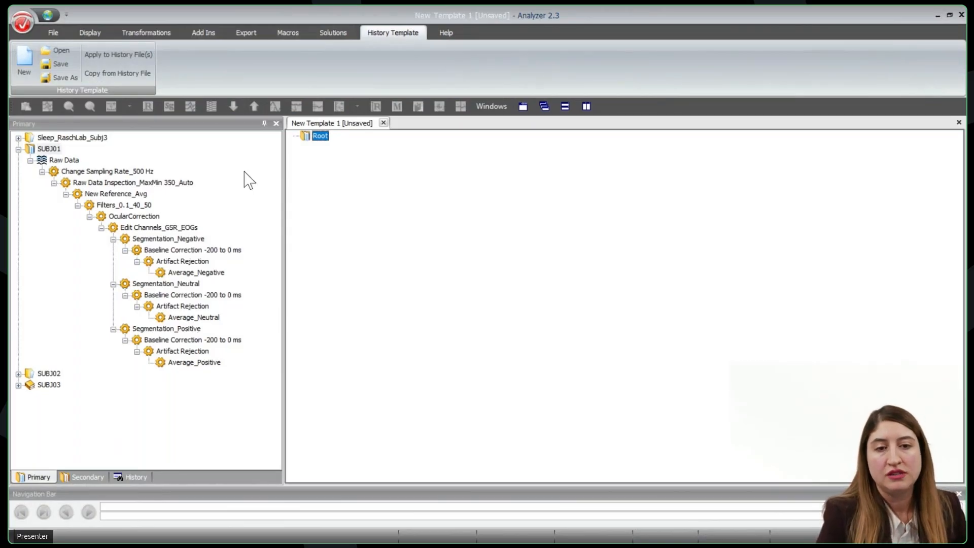
left_click(59, 159)
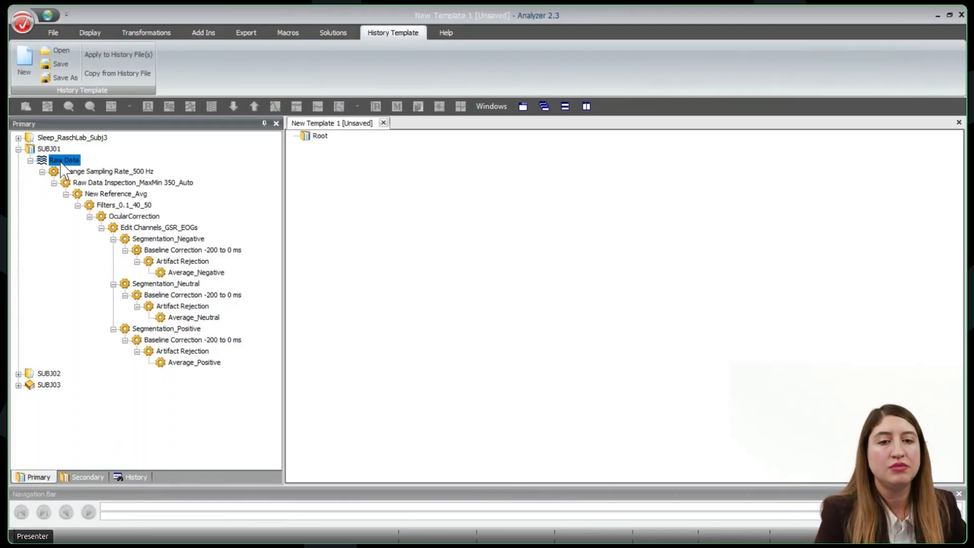
left_click_drag(53, 165, 317, 138)
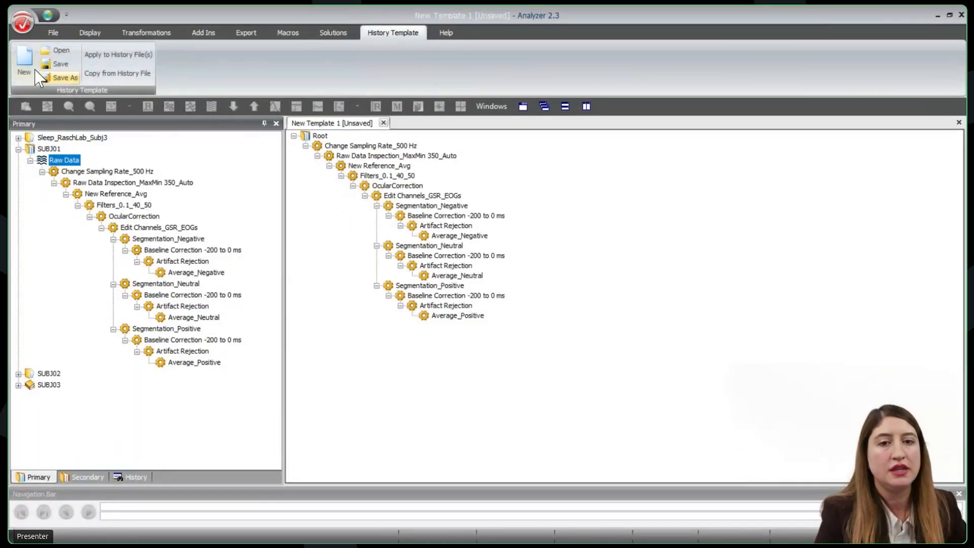
Save the new history template as ERPtemplate in the Workfiles folder.
left_click(62, 66)
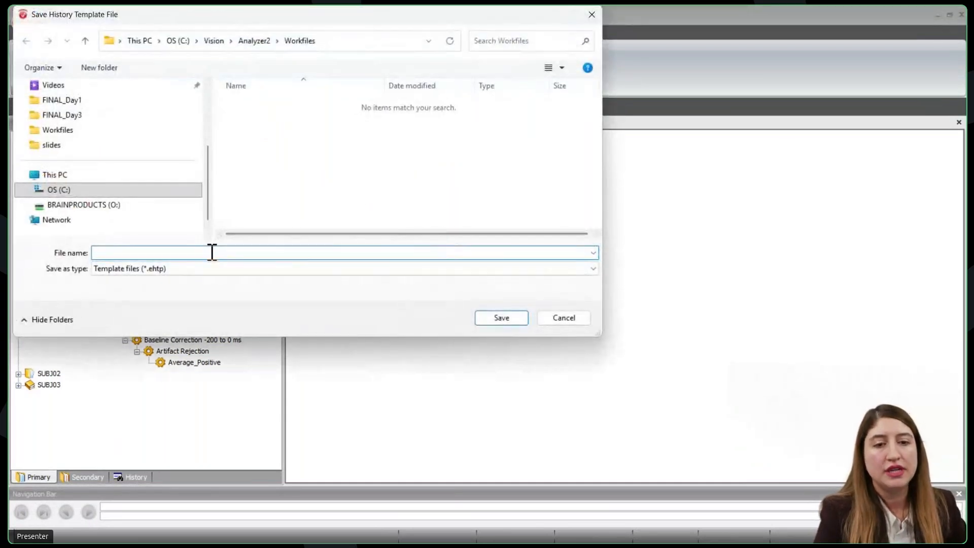
type("ERPtemplate")
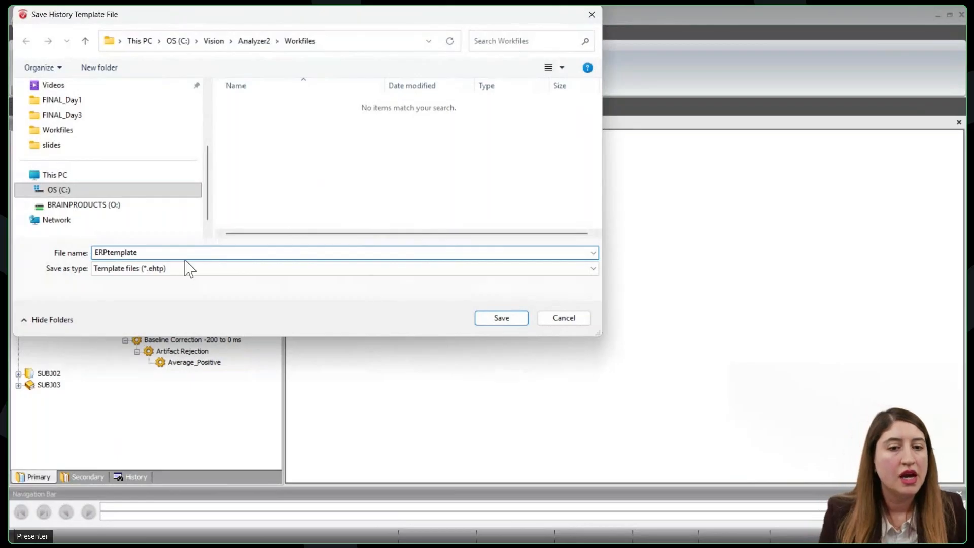
left_click(490, 320)
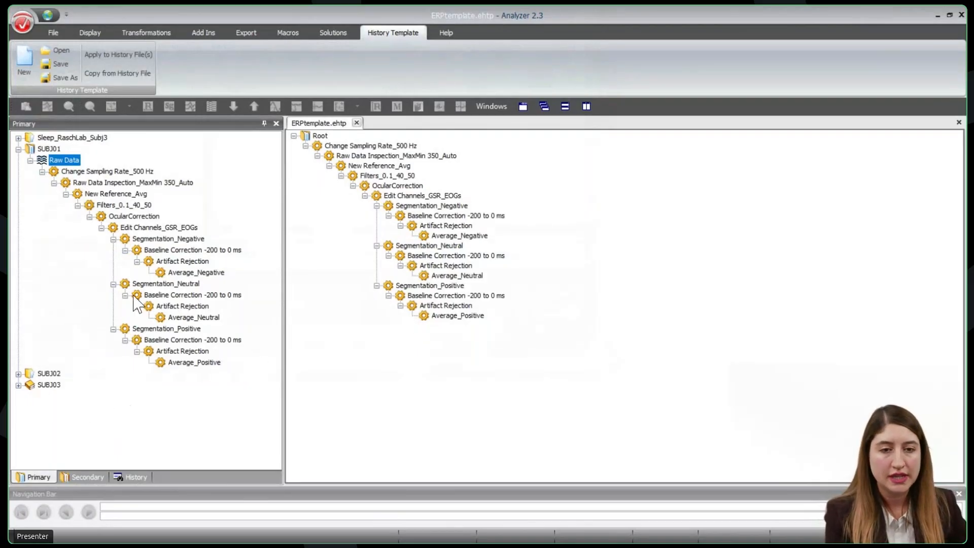
left_click(120, 54)
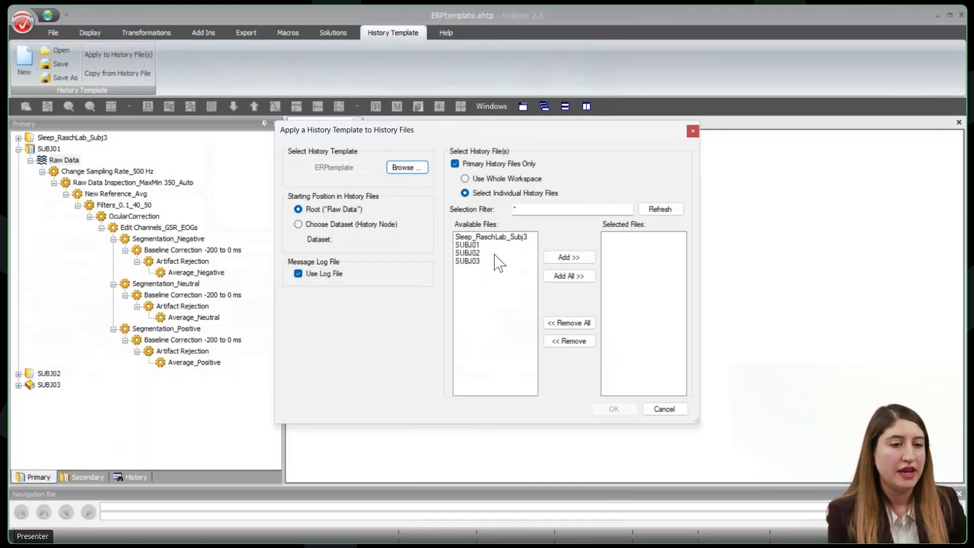
left_click(483, 262)
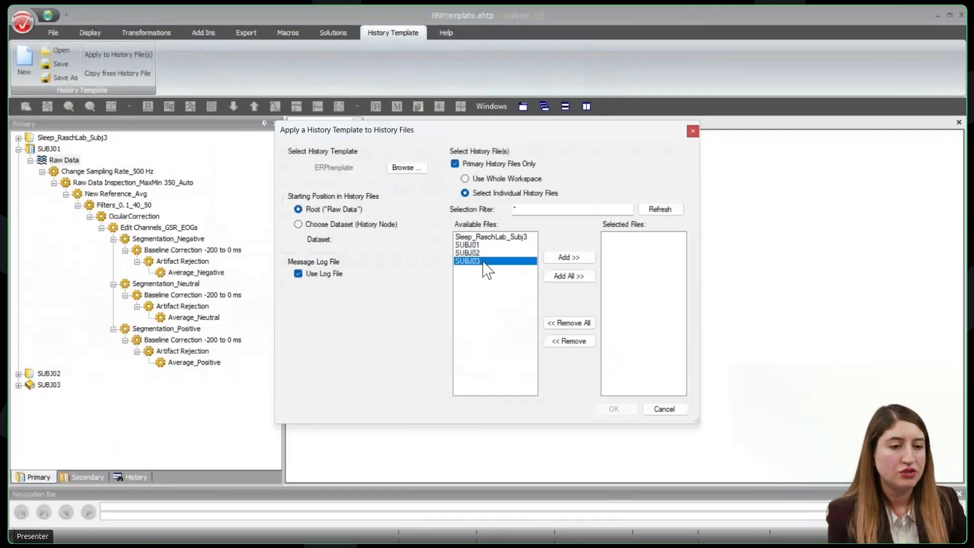
left_click(556, 258)
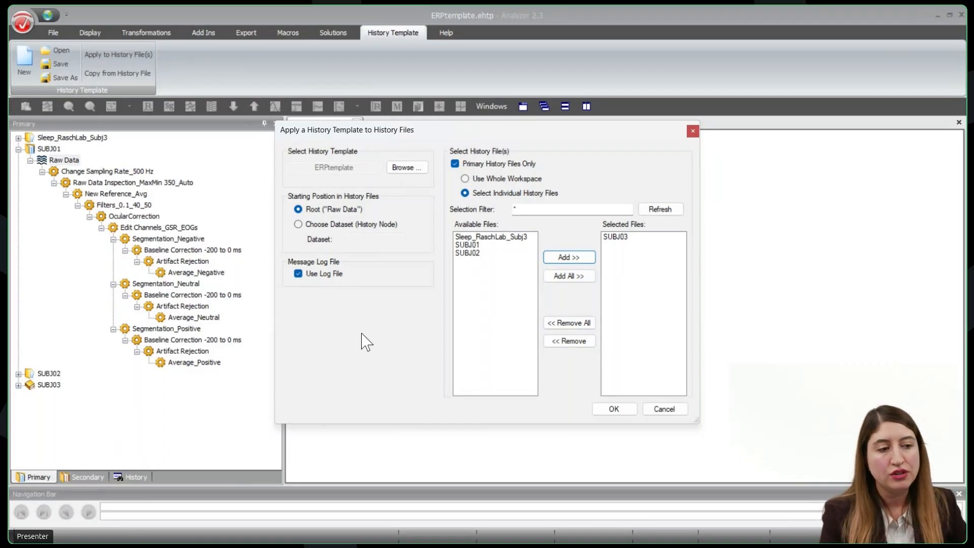
left_click(679, 412)
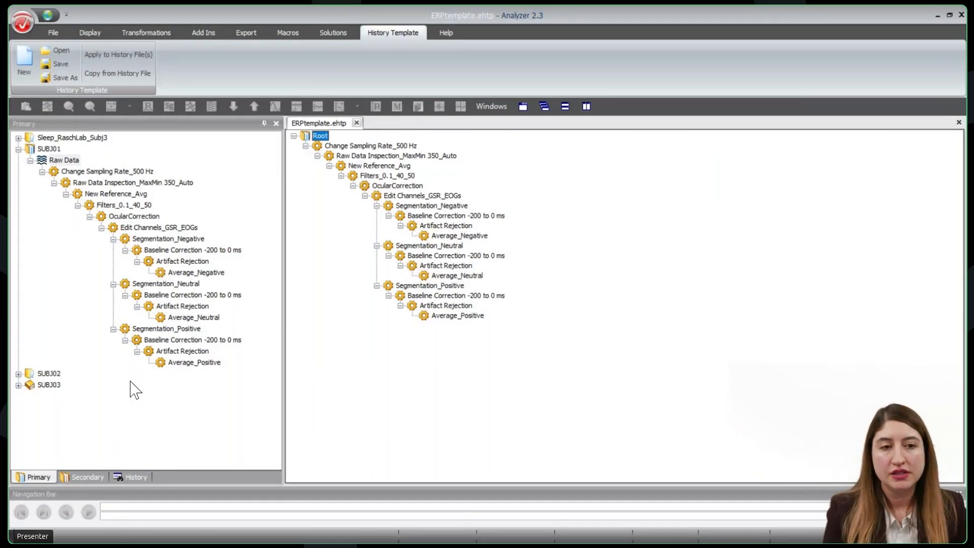
Close ERPtemplate and examine SUBJ01's ocular correction, channel edit and the Negative, Neutral and Positive segmentation nodes.
left_click(356, 123)
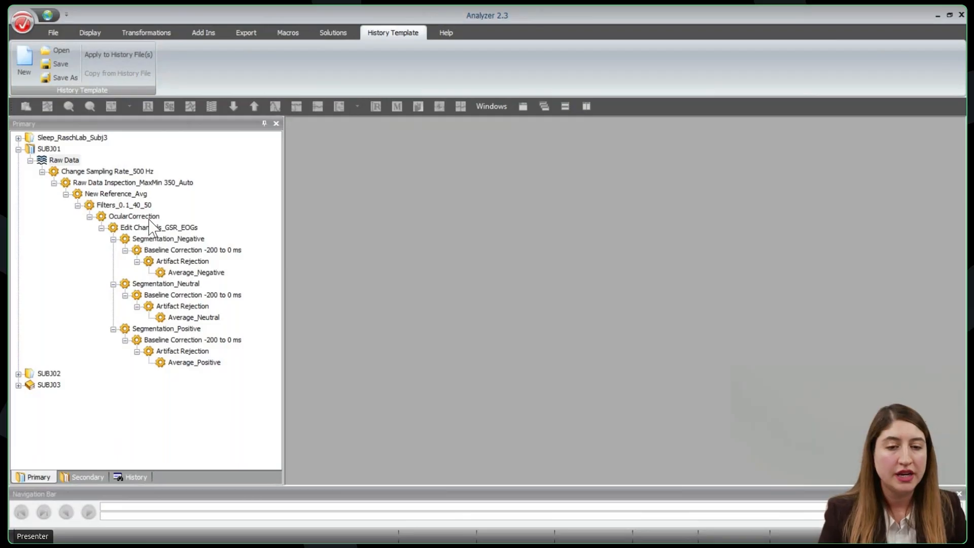
left_click(127, 215)
left_click(162, 230)
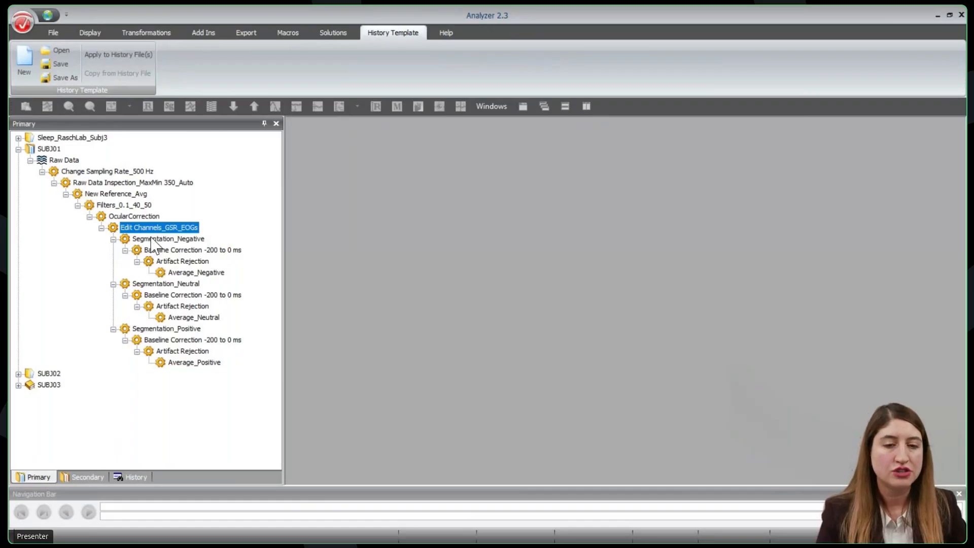
left_click(155, 239)
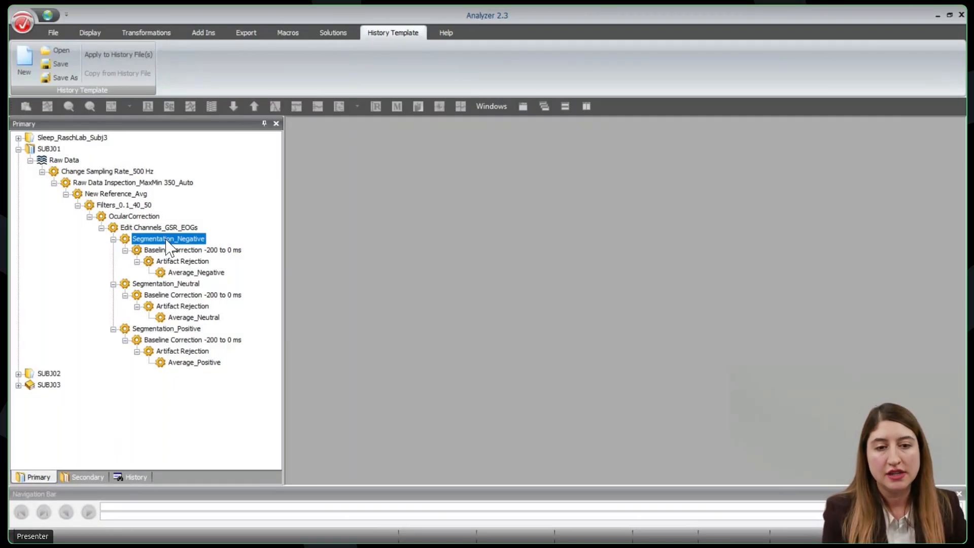
left_click(153, 284)
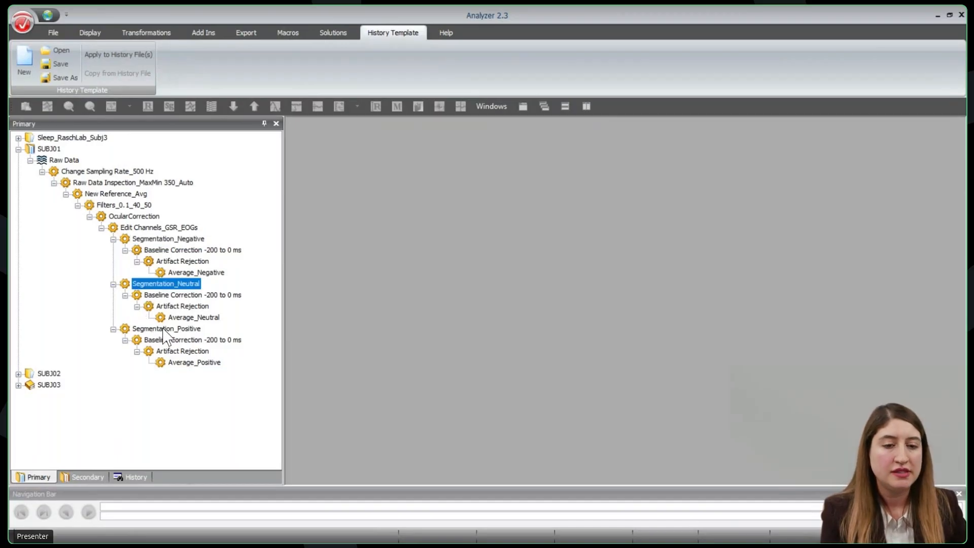
left_click(163, 329)
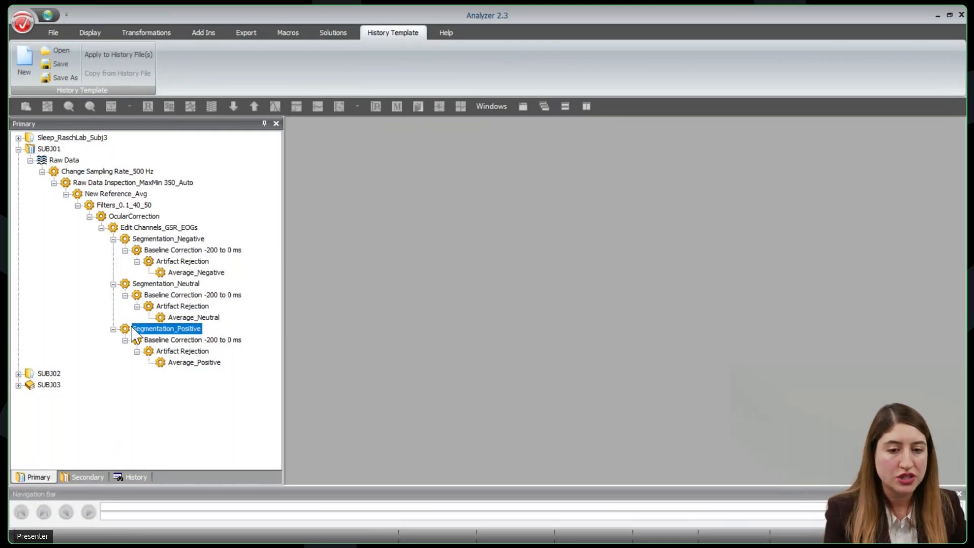
Expand SUBJ02's complete history tree and compare its processing order with SUBJ01's.
right_click(20, 375)
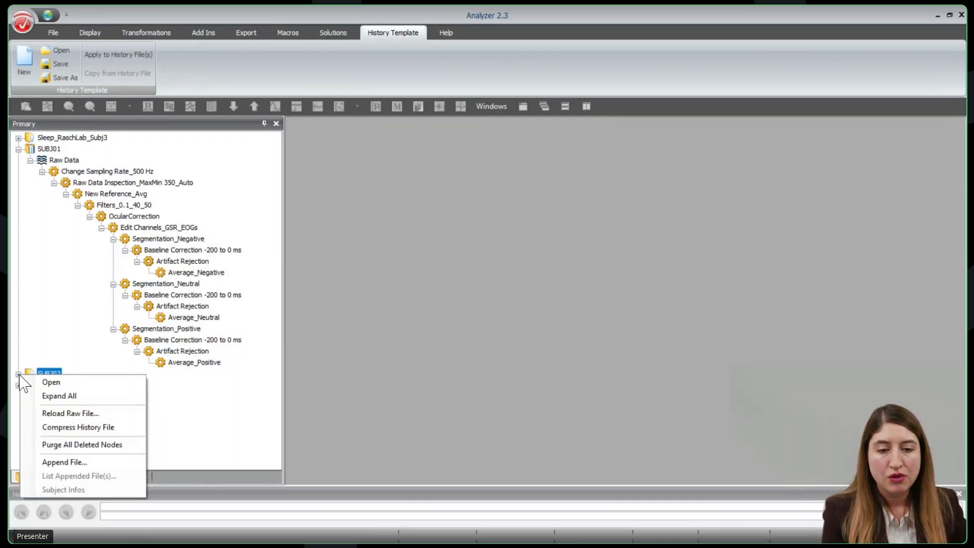
left_click(62, 397)
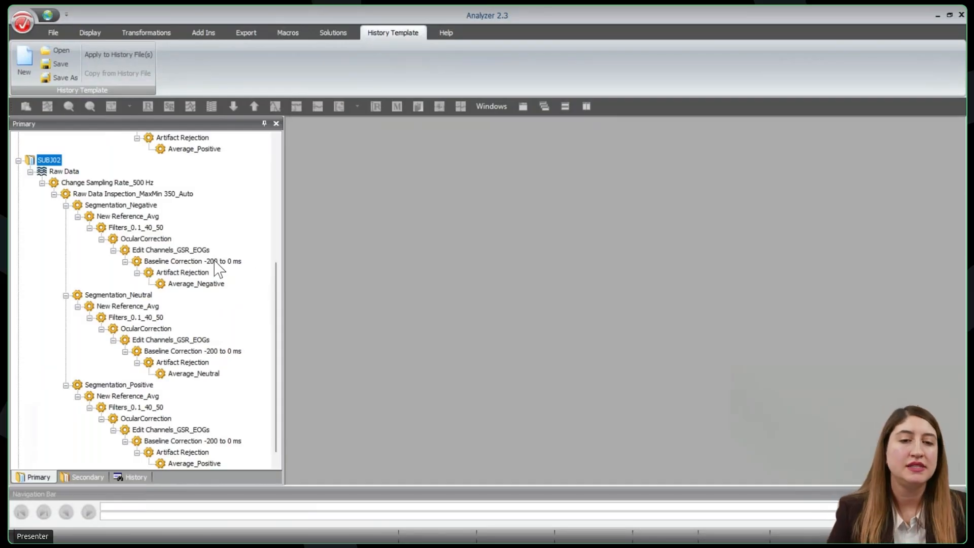
scroll(188, 282, "down", 1)
scroll(187, 309, "up", 4)
scroll(186, 319, "up", 2)
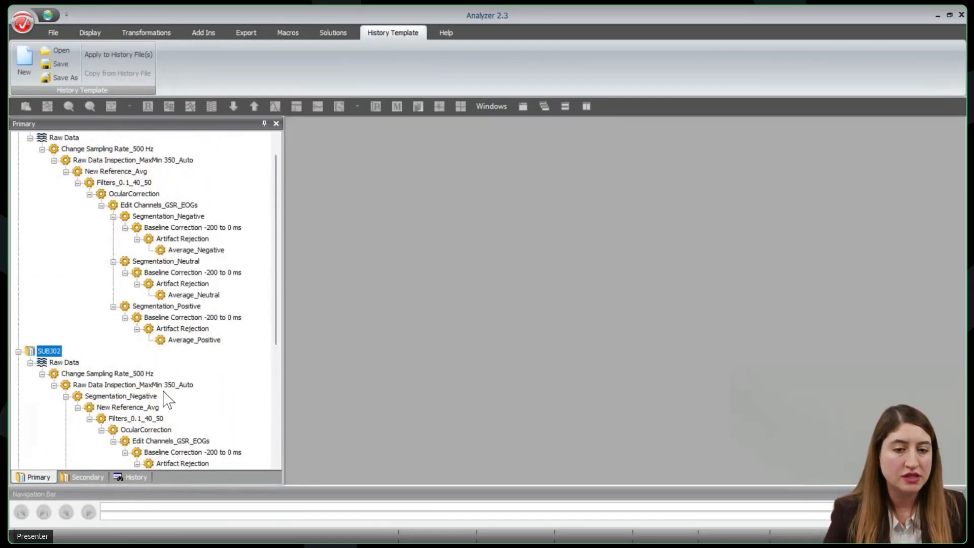
scroll(163, 397, "down", 5)
scroll(199, 386, "down", 1)
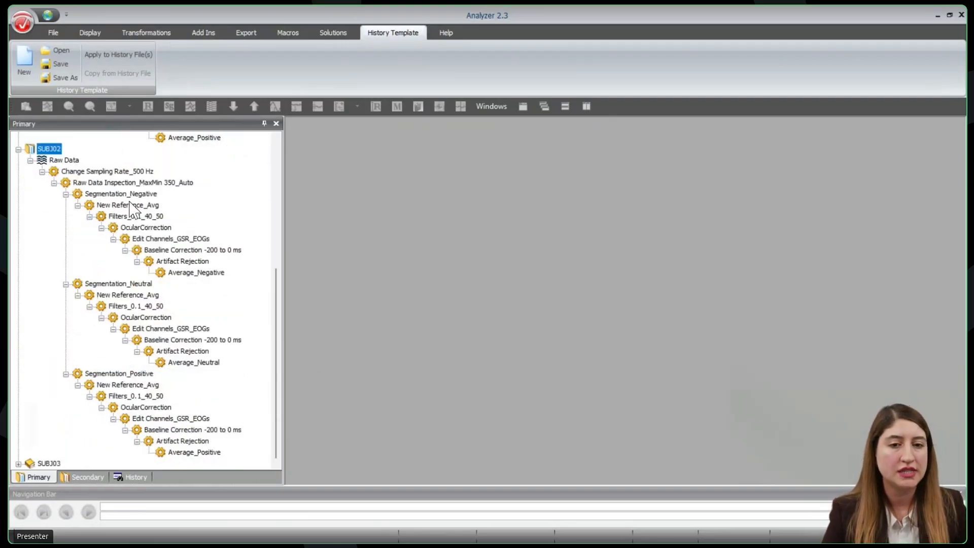
Examine SUBJ02's Negative, Positive and Neutral segmentation branches and compare where segmentation occurs relative to SUBJ01.
left_click(102, 195)
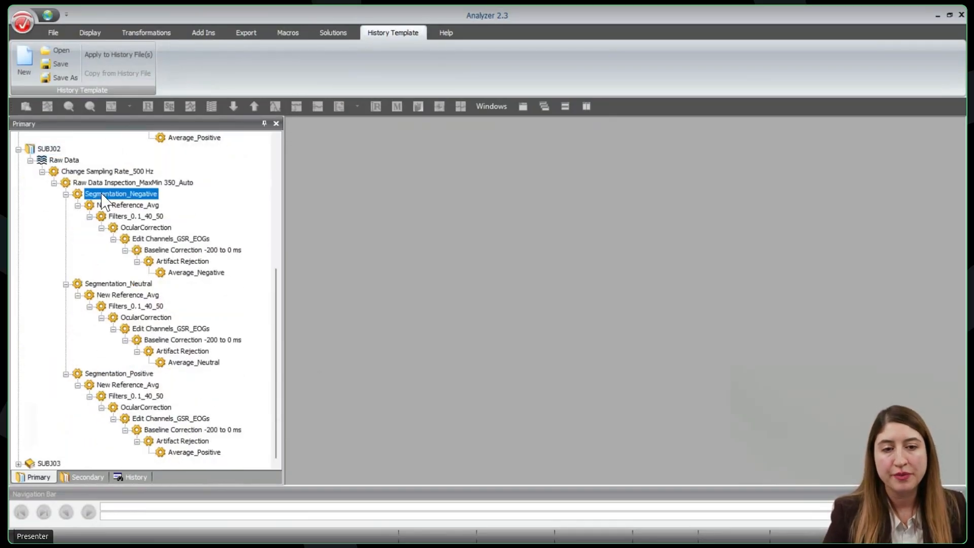
left_click(116, 373)
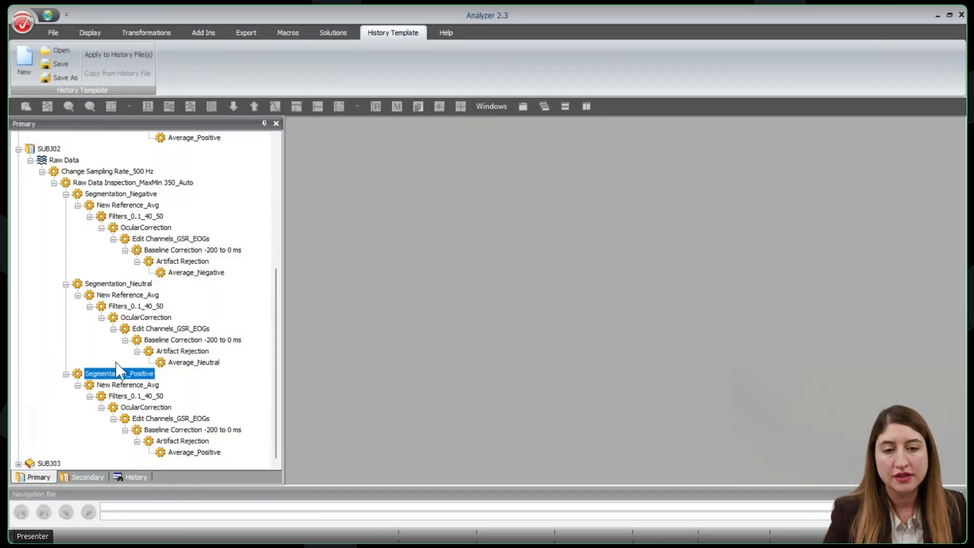
left_click(132, 284)
left_click(136, 195)
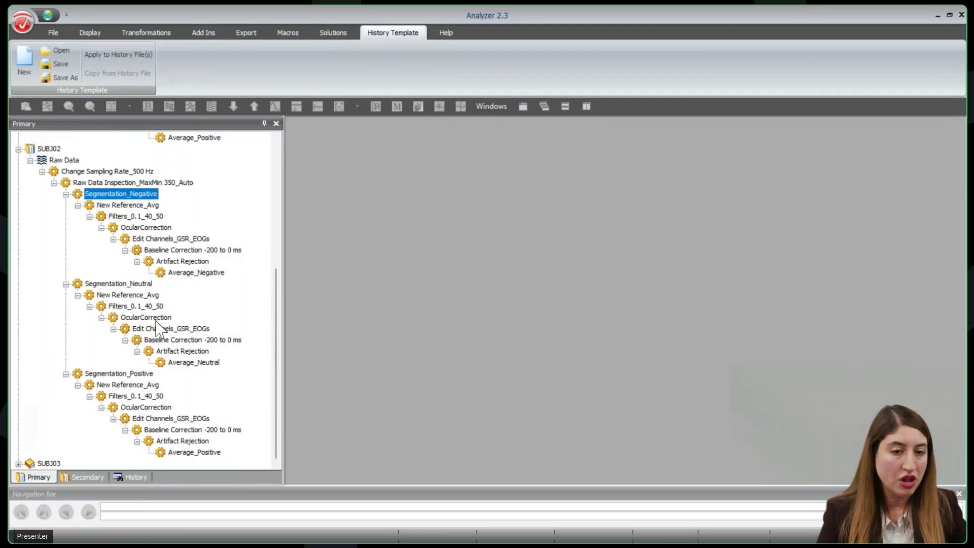
scroll(162, 339, "up", 5)
scroll(162, 340, "up", 2)
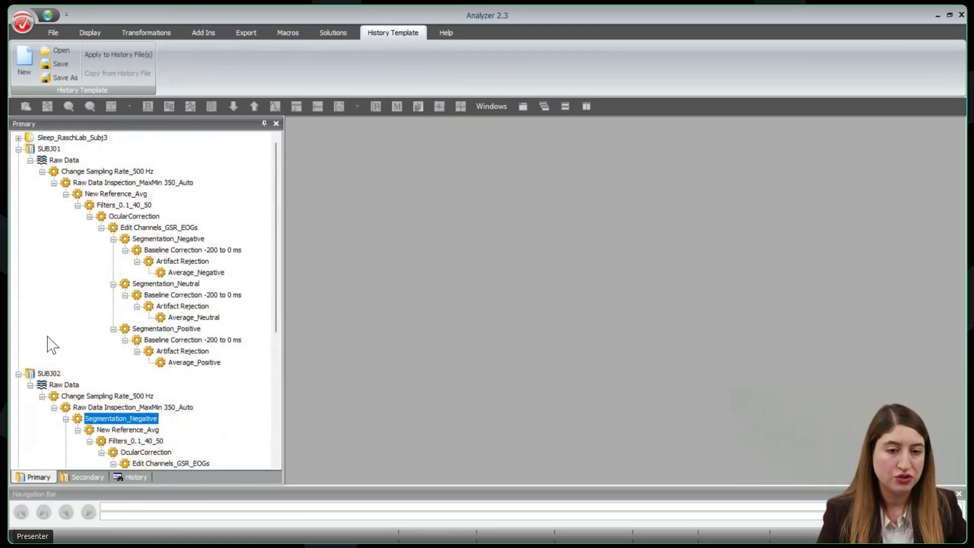
scroll(170, 375, "down", 7)
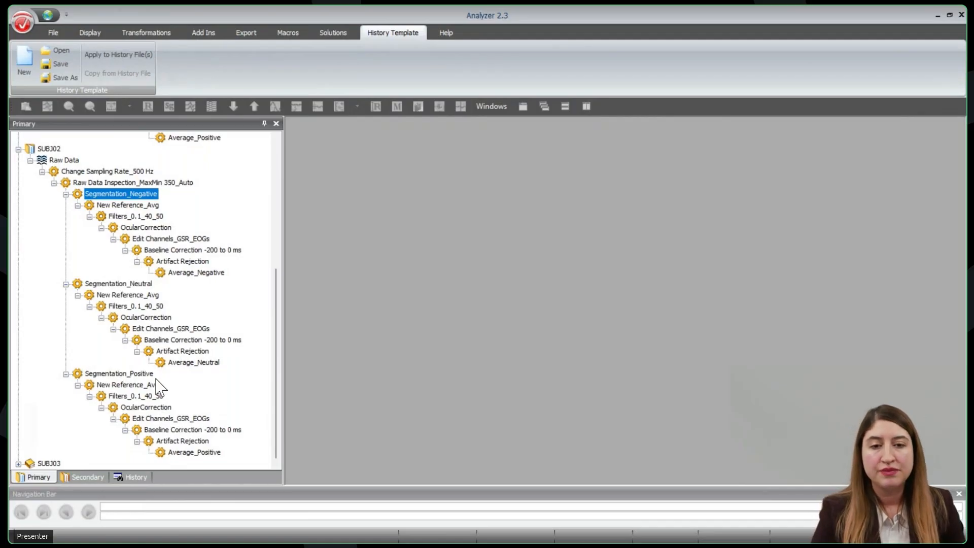
scroll(191, 362, "up", 6)
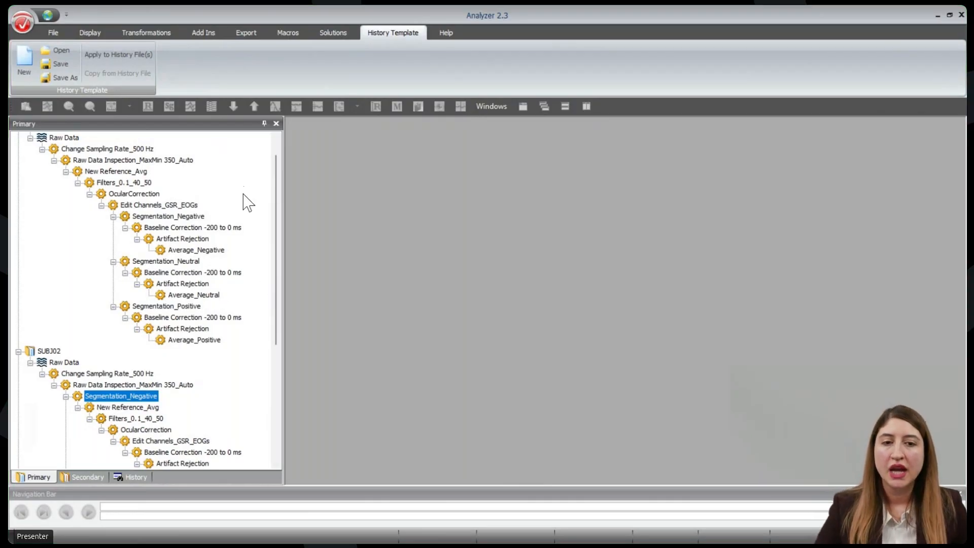
scroll(138, 361, "down", 6)
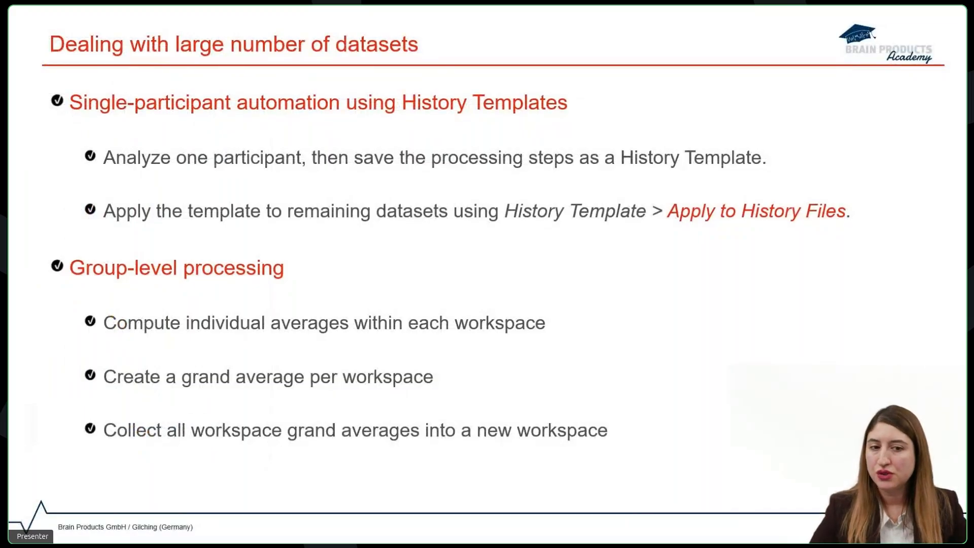
key("Right")
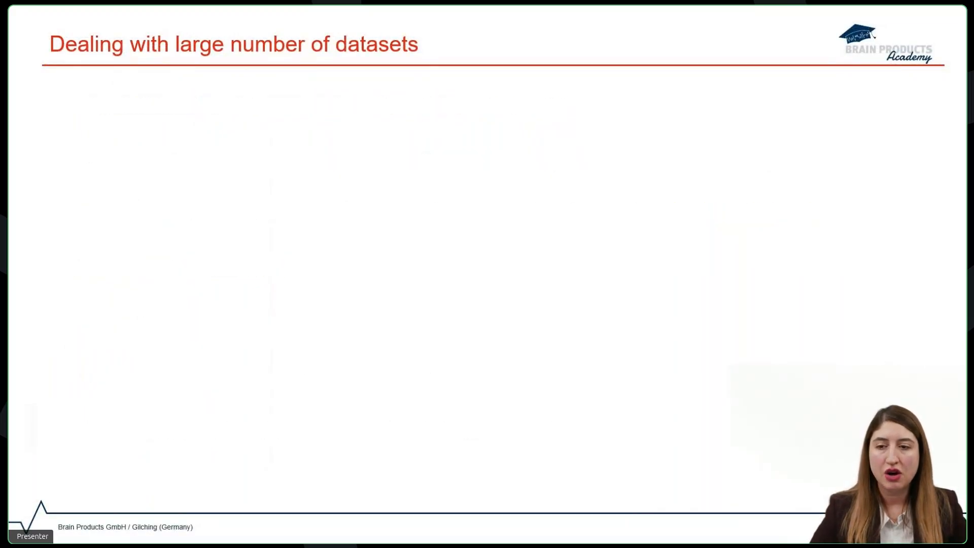
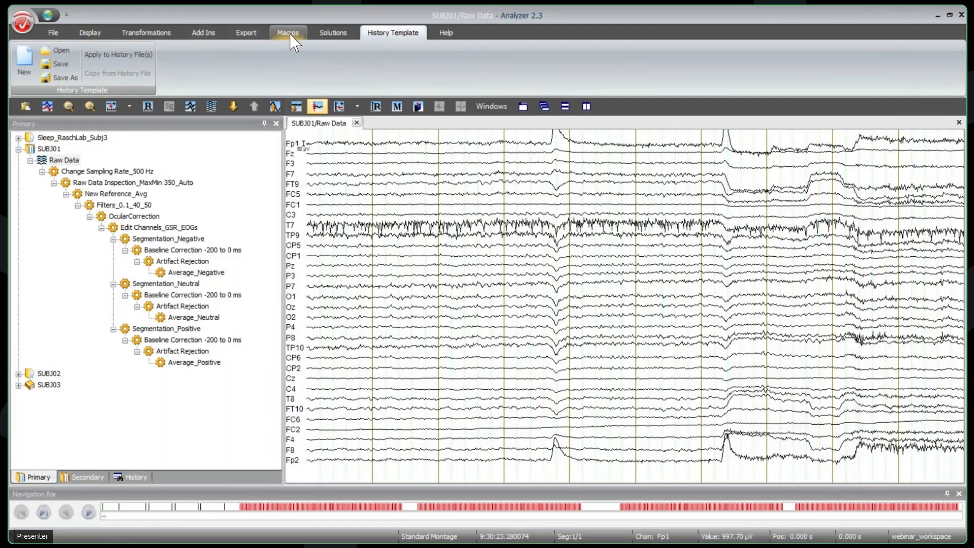
Open the Marker Navigation add-in for SUBJ01's raw data and filter it to Stimulus markers with description S 1.
left_click(211, 34)
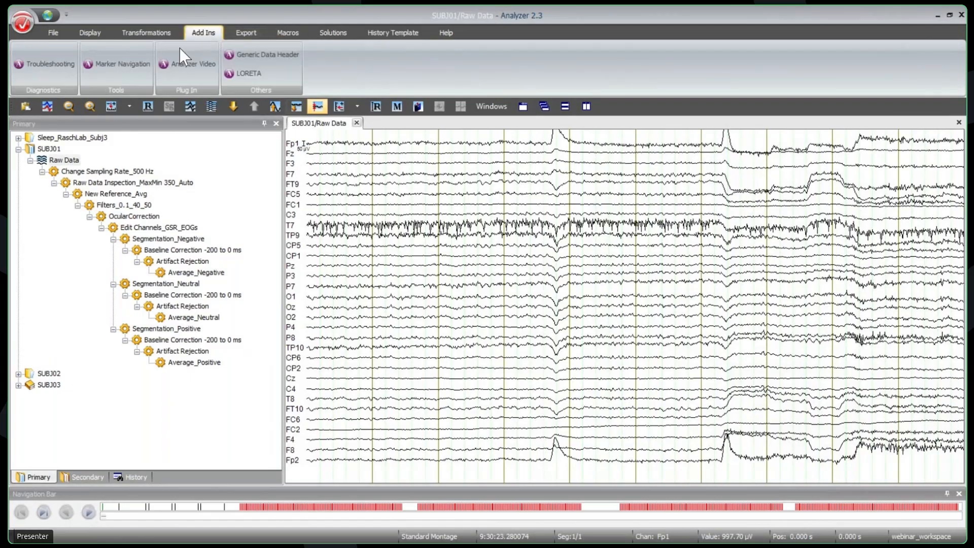
left_click(121, 64)
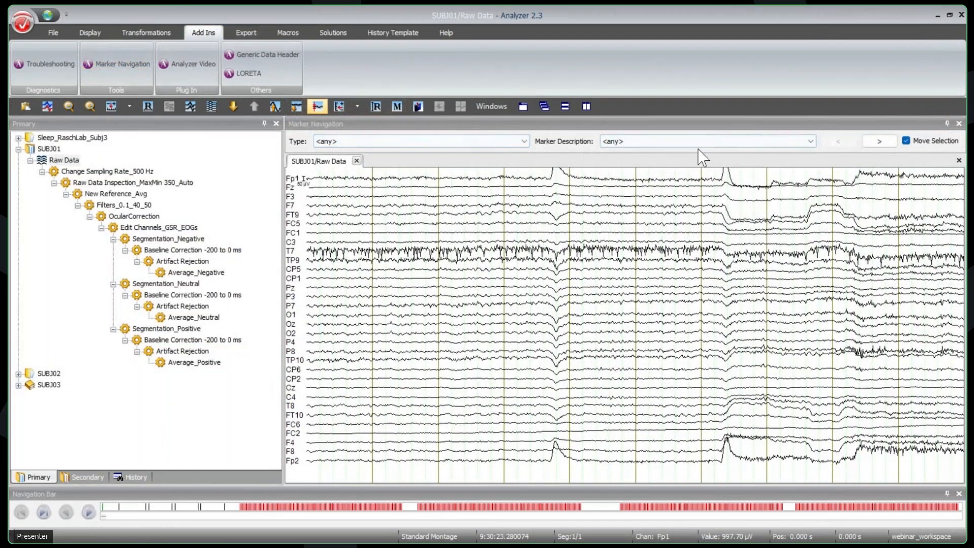
left_click(578, 124)
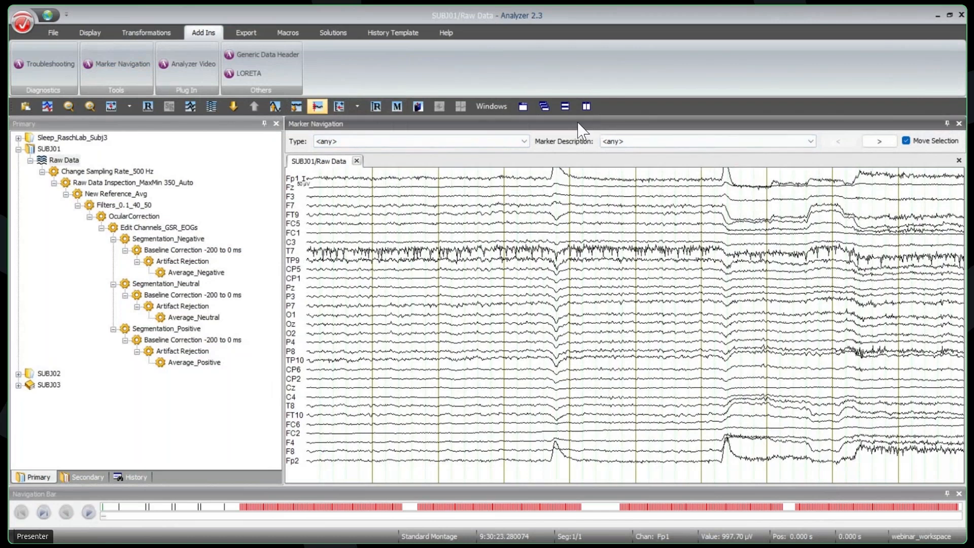
left_click(474, 144)
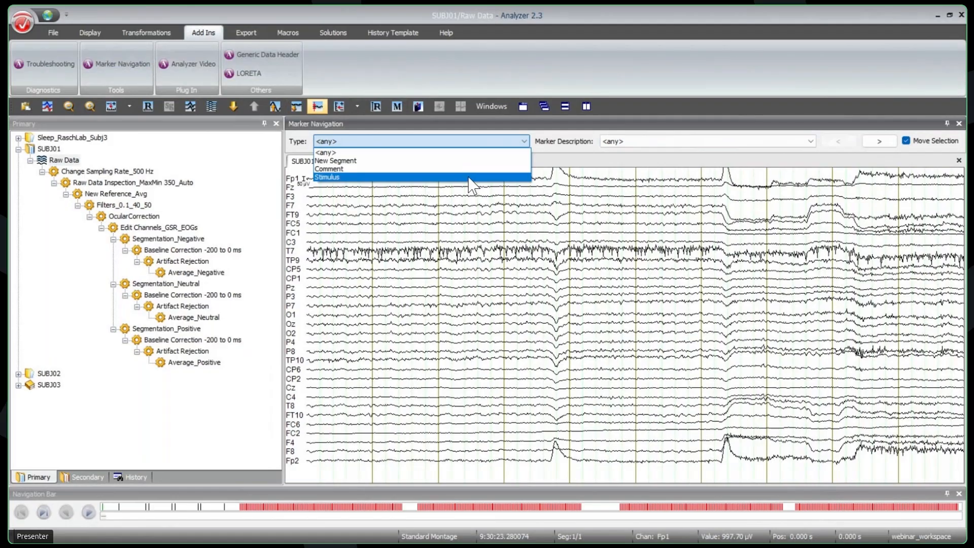
left_click(469, 178)
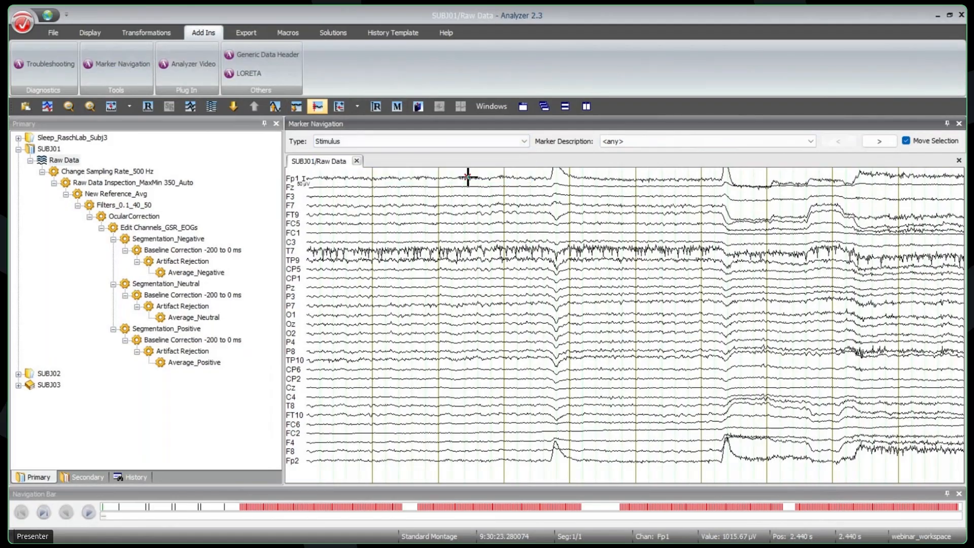
left_click(694, 142)
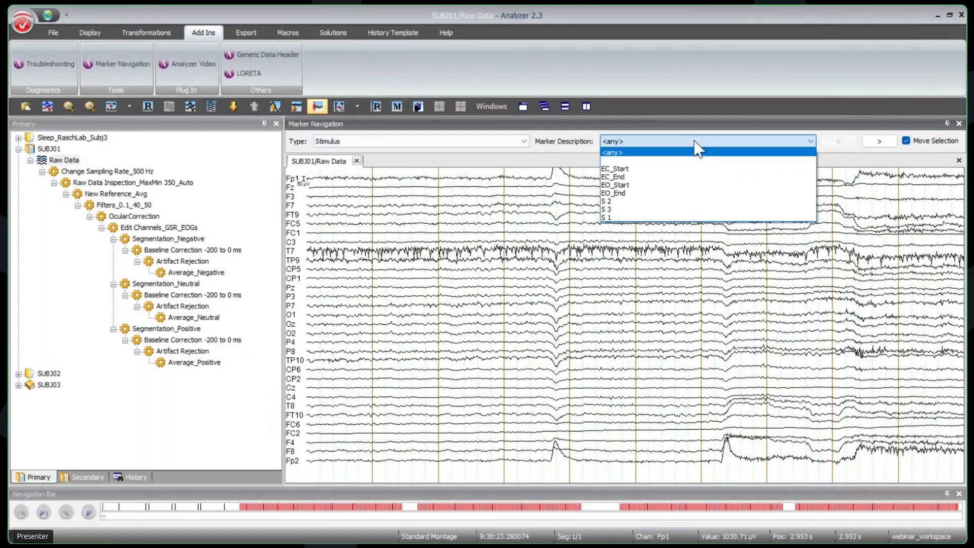
left_click(674, 219)
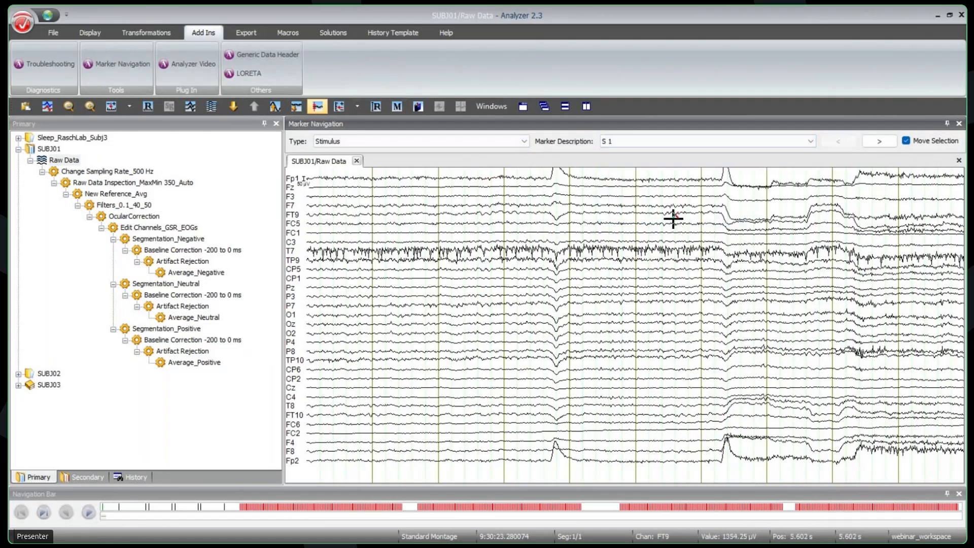
Jump forward through successive S 1 stimulus markers in SUBJ01's raw data.
left_click(885, 144)
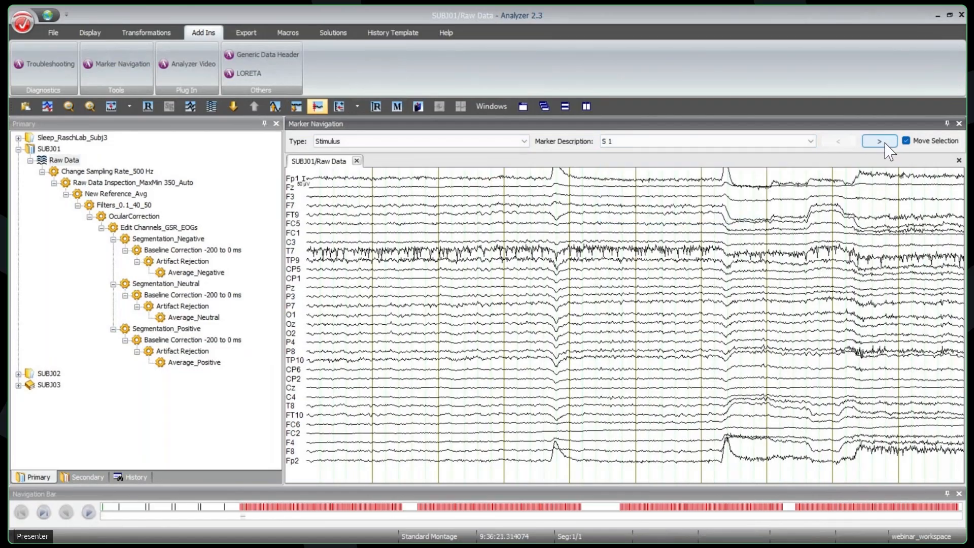
left_click(878, 142)
left_click(878, 141)
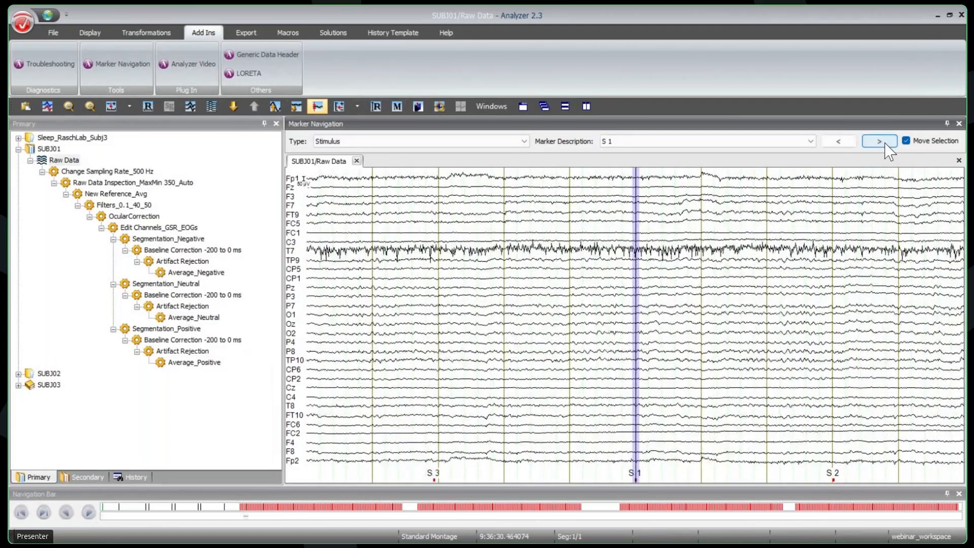
left_click(885, 143)
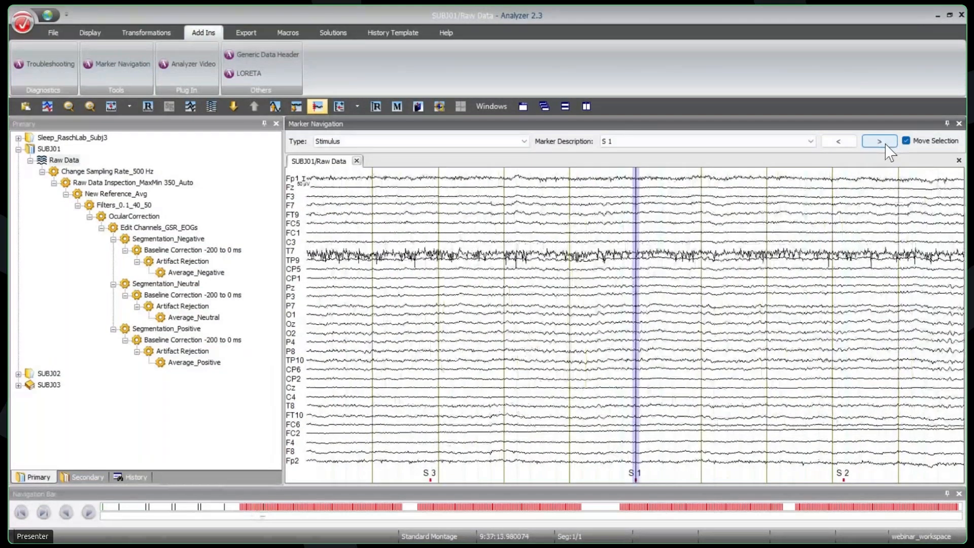
left_click(885, 143)
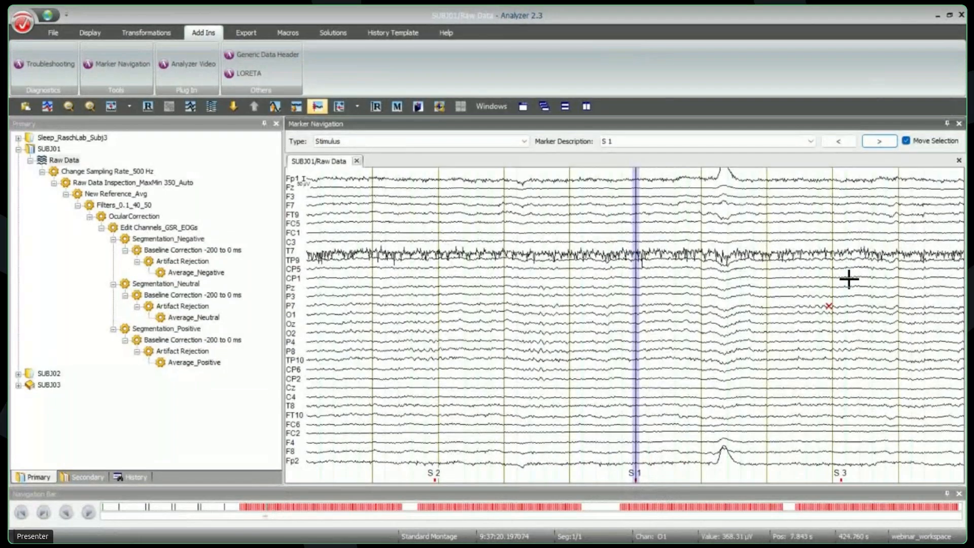
Switch the marker description to S 2, jump forward through successive S 2 markers, and close Marker Navigation.
left_click(807, 138)
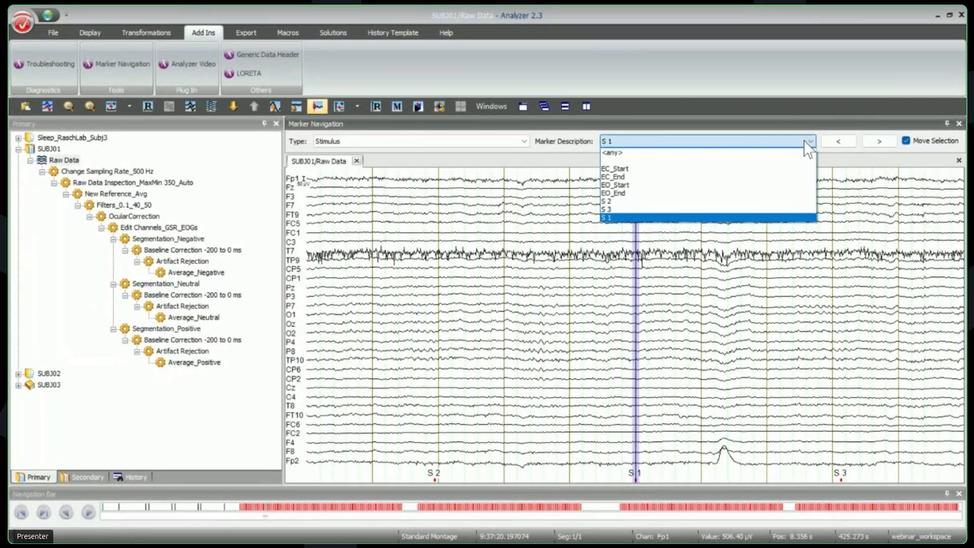
left_click(789, 202)
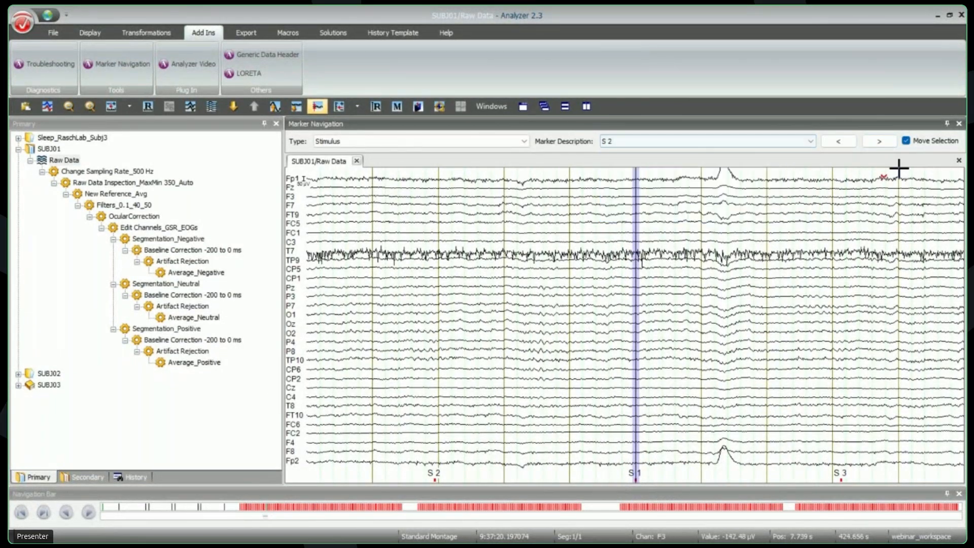
left_click(875, 146)
left_click(876, 140)
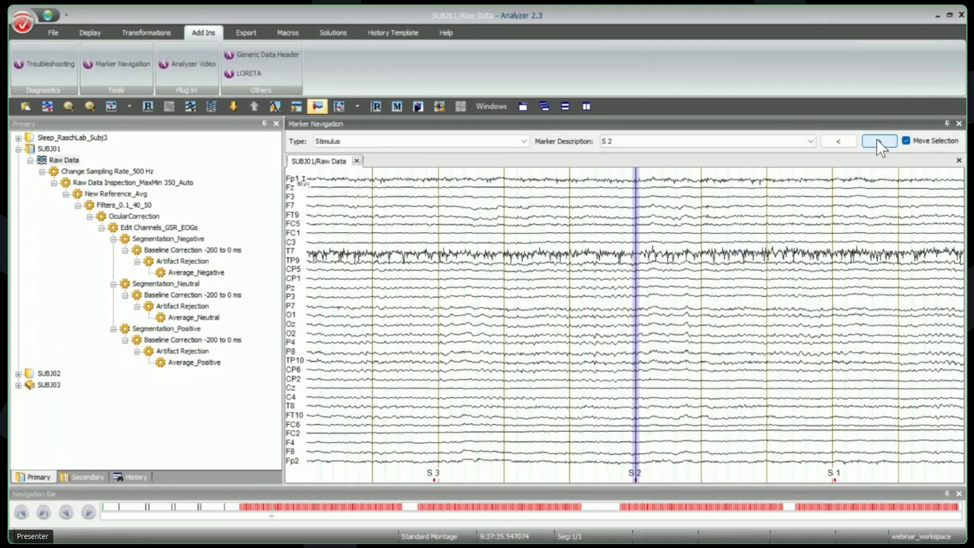
left_click(876, 140)
left_click(876, 140)
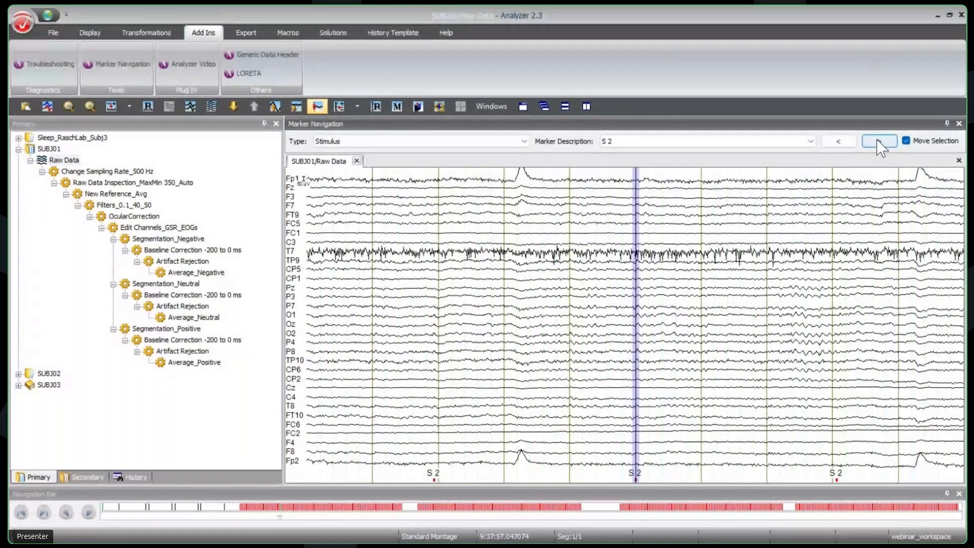
left_click(810, 141)
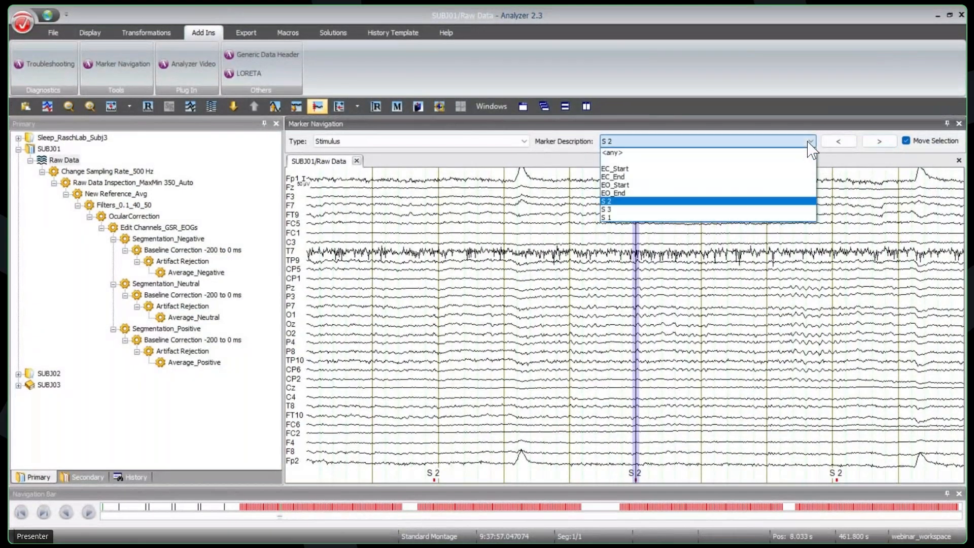
left_click(823, 75)
left_click(879, 142)
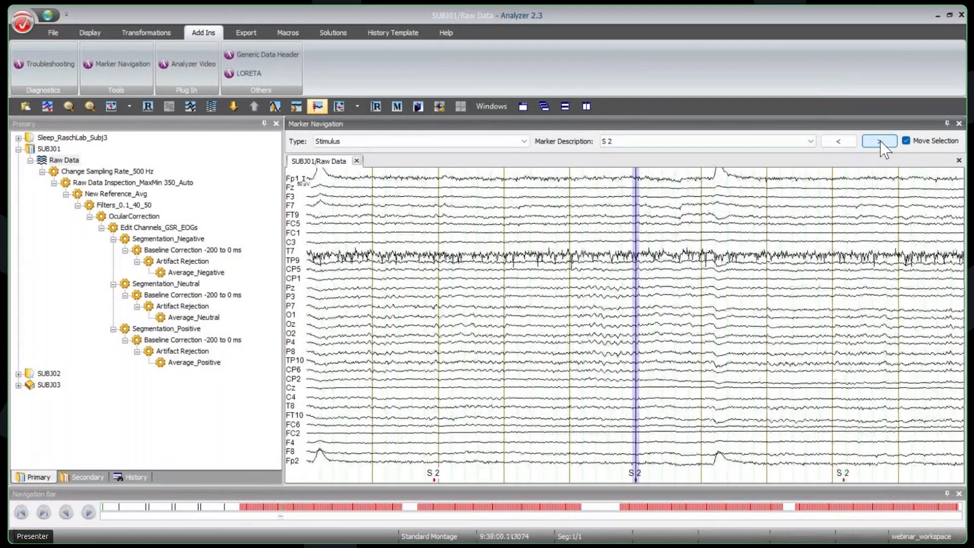
left_click(880, 142)
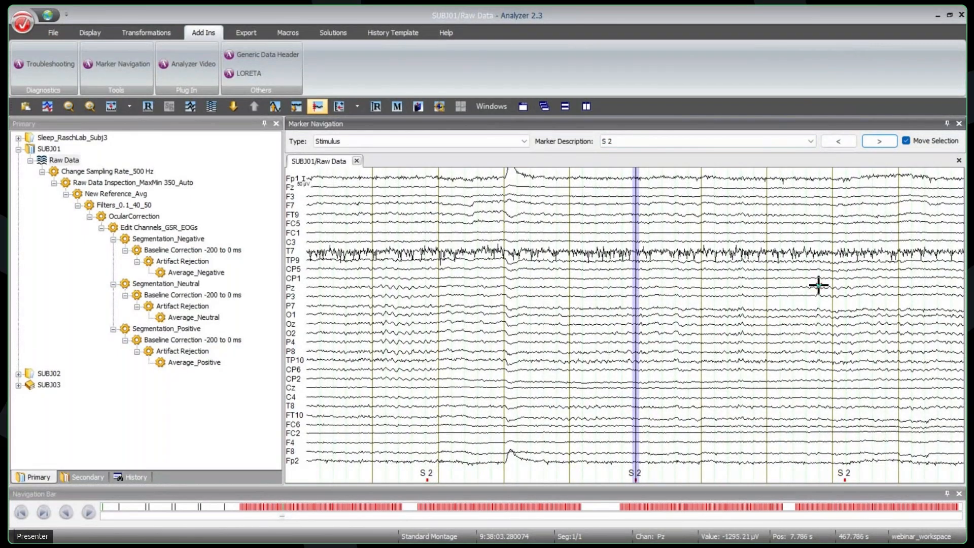
left_click(879, 144)
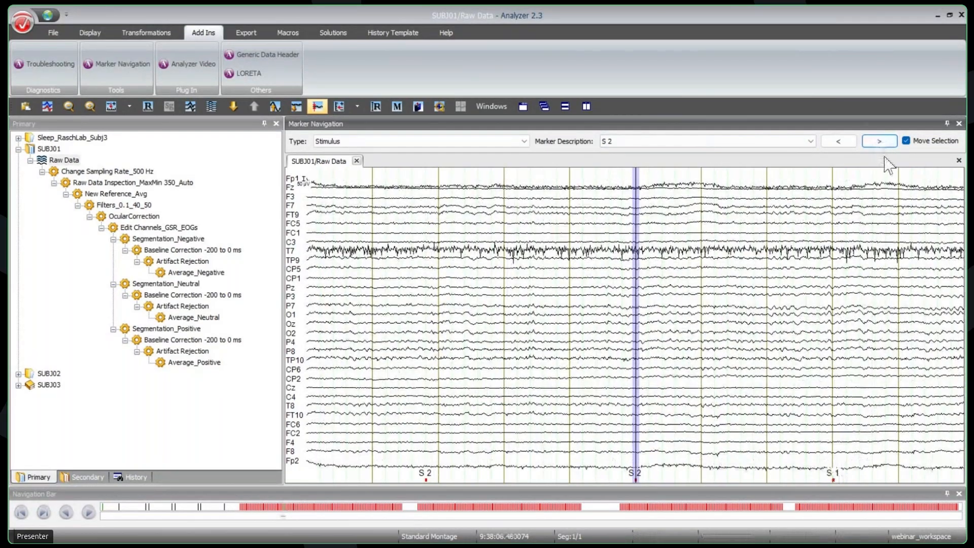
left_click(959, 123)
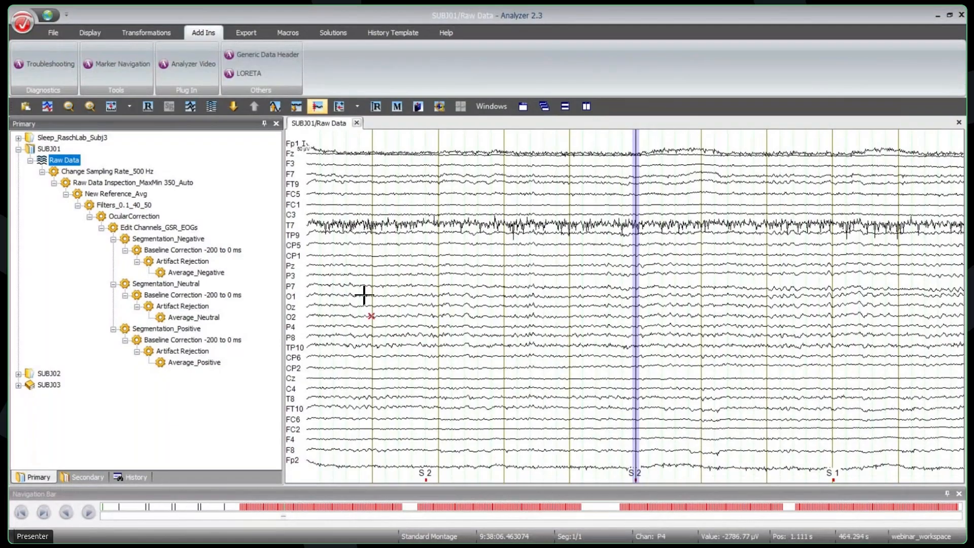
View only channels F3, FC5, TP9, P3 and Oz of SUBJ01's raw data, and return to all channels.
left_click(291, 163)
left_click(293, 194, "ctrl")
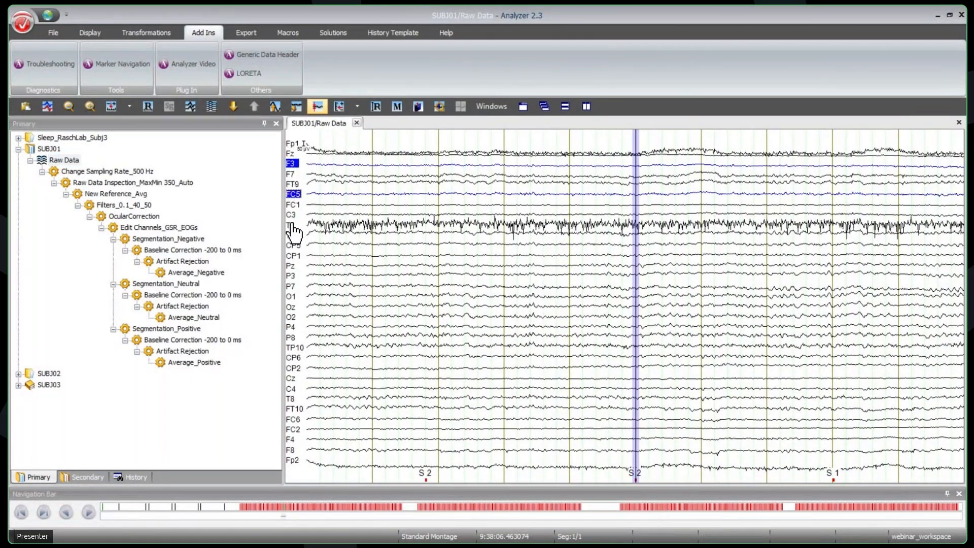
left_click(293, 235, "ctrl")
left_click(292, 275, "ctrl")
left_click(291, 307, "ctrl")
double_click(292, 276)
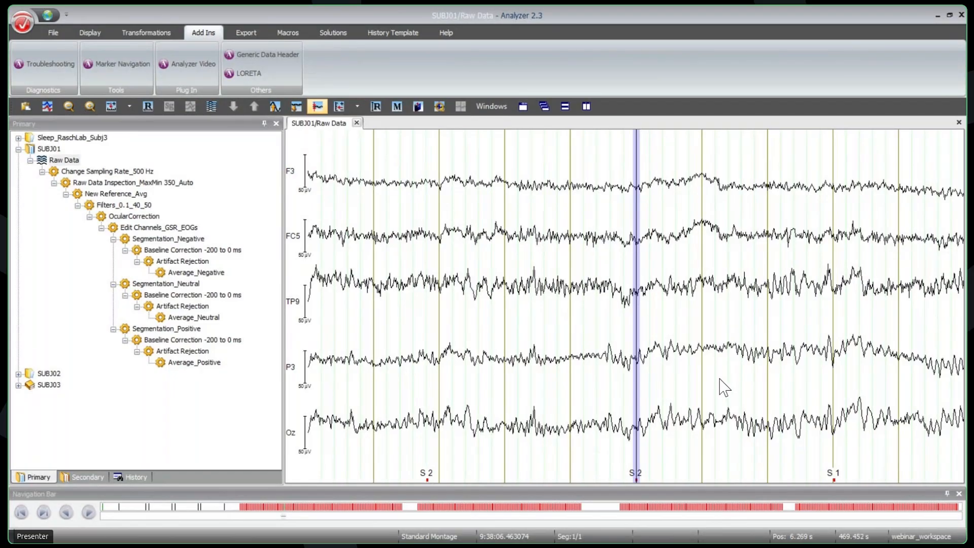
left_click(294, 180)
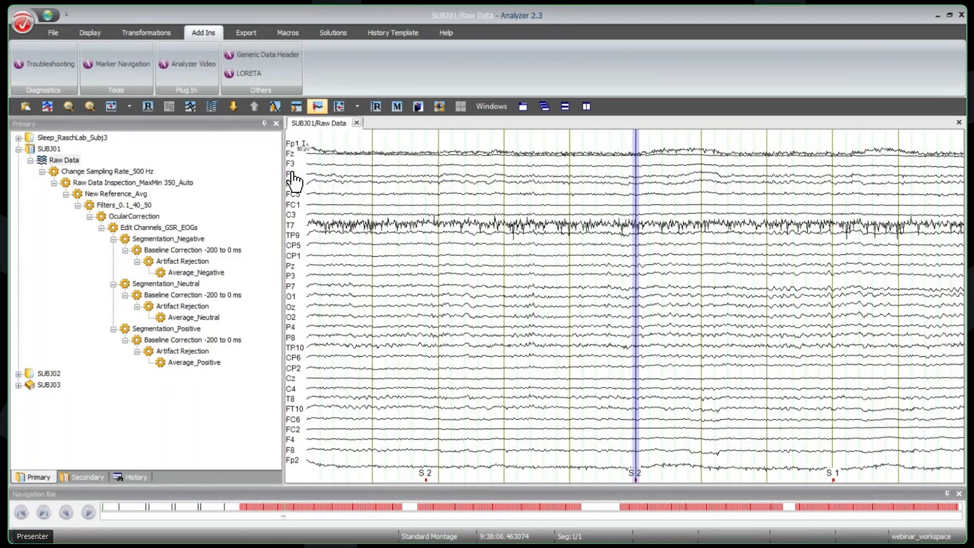
Select the continuous channel range from Fp1 to CP2 and display only those channels.
left_click(293, 144)
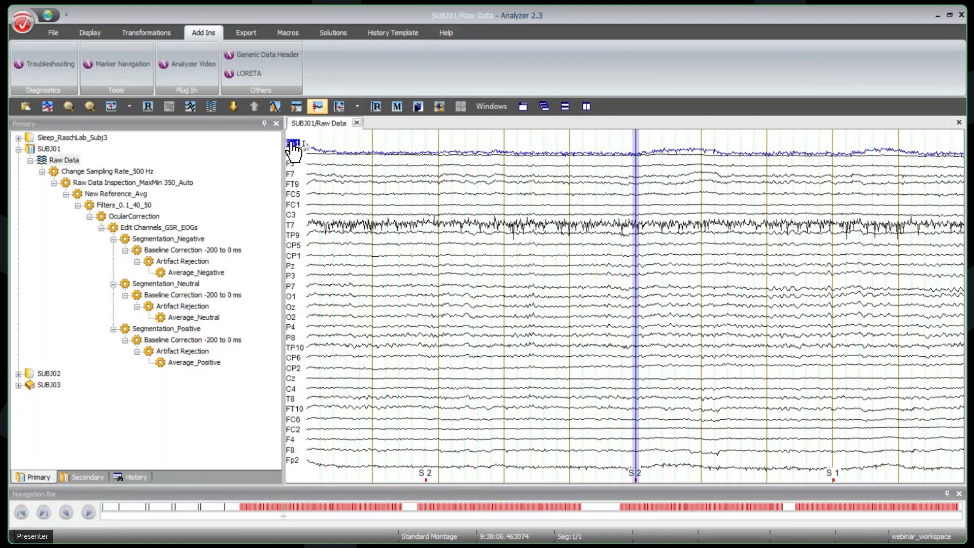
left_click(298, 370, "shift")
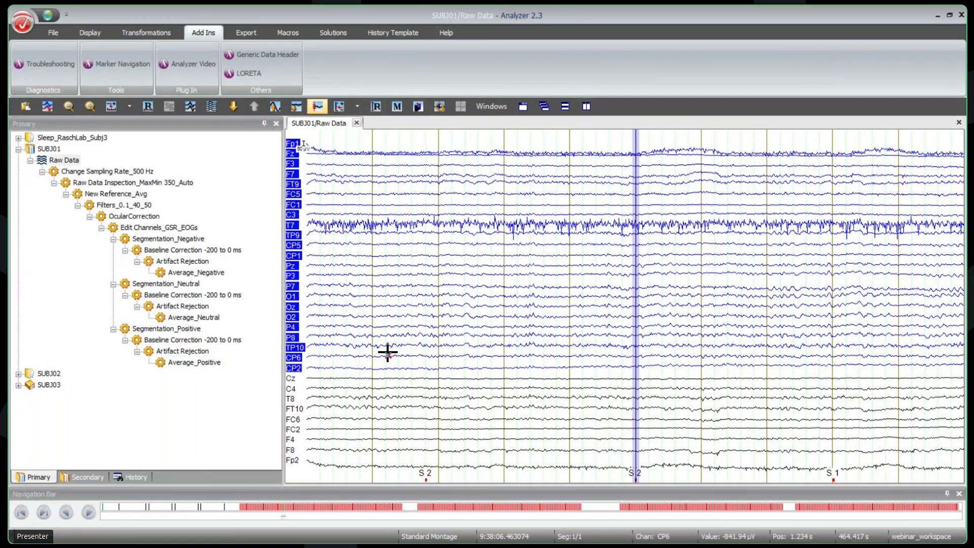
left_click(293, 247)
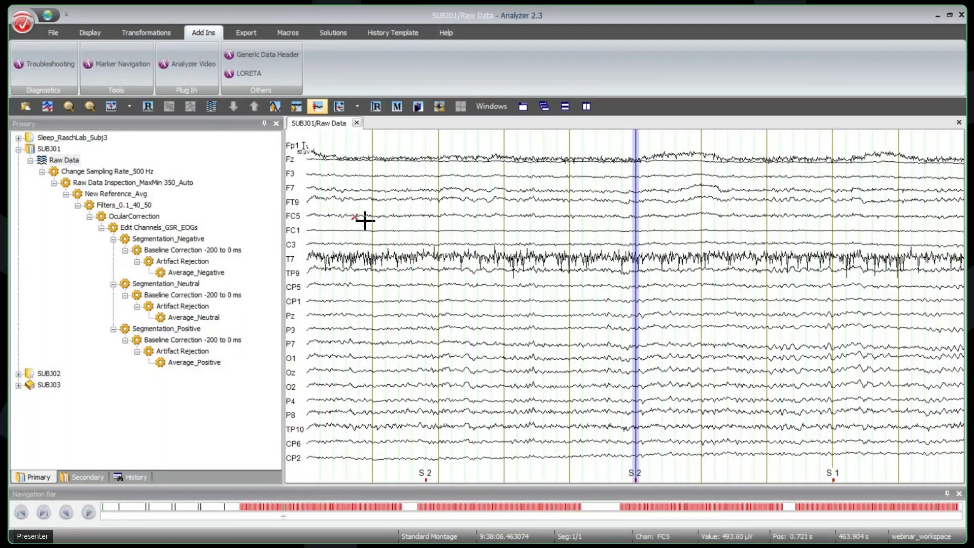
Try display intervals of 20 s and 50 s on SUBJ01's raw data and settle on 5 s.
left_click(129, 106)
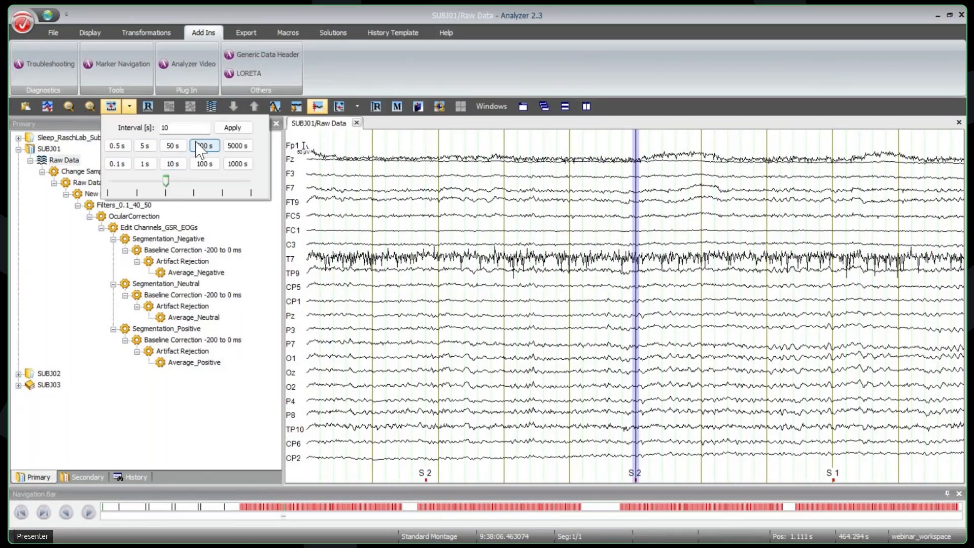
left_click_drag(176, 126, 156, 131)
left_click(233, 127)
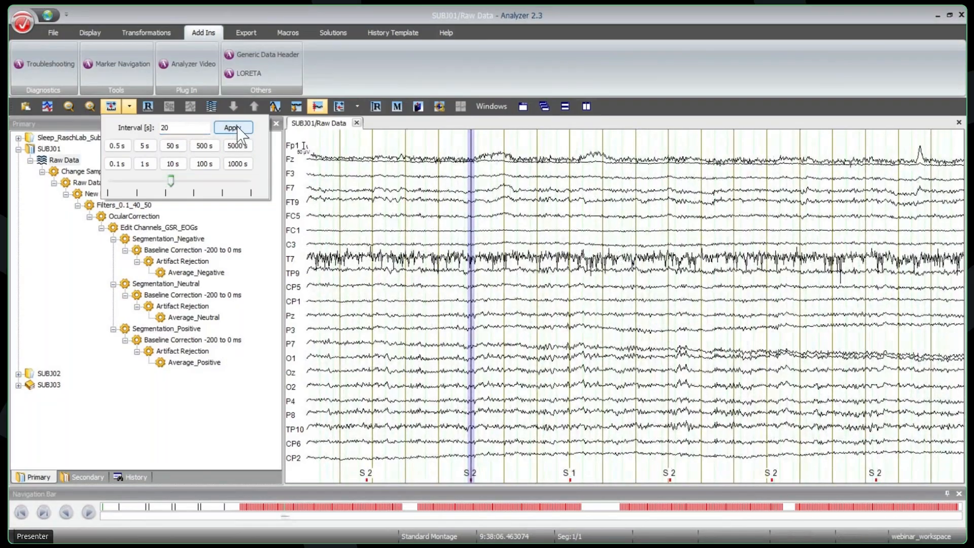
left_click(173, 149)
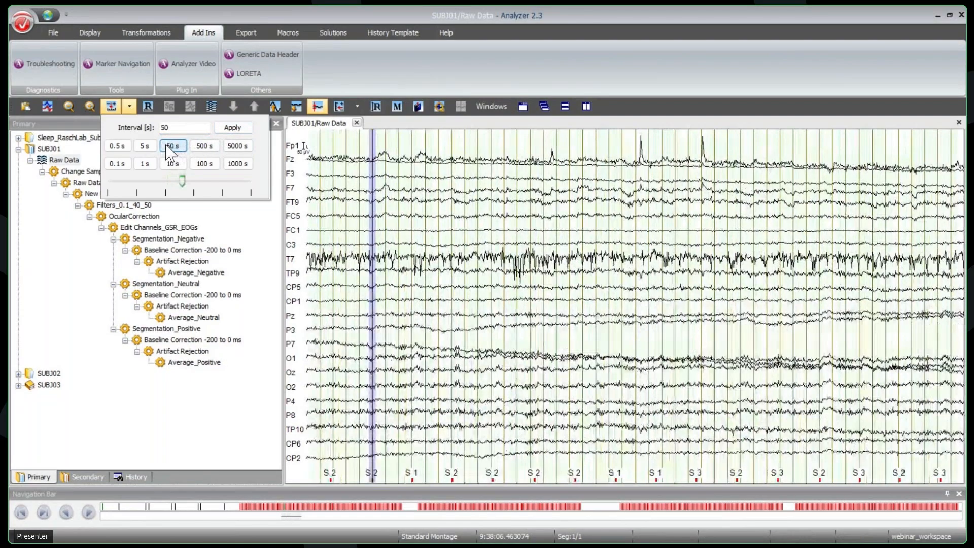
left_click(146, 147)
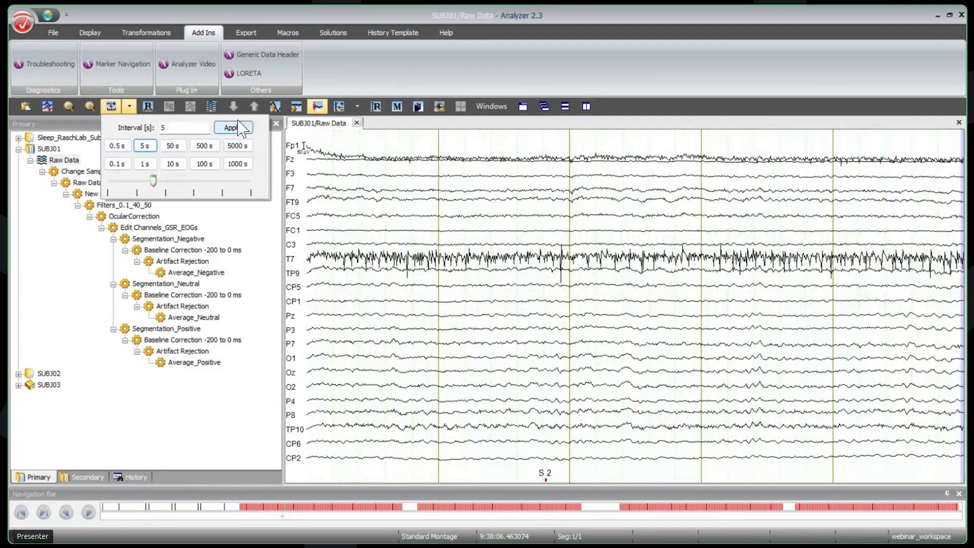
left_click(373, 73)
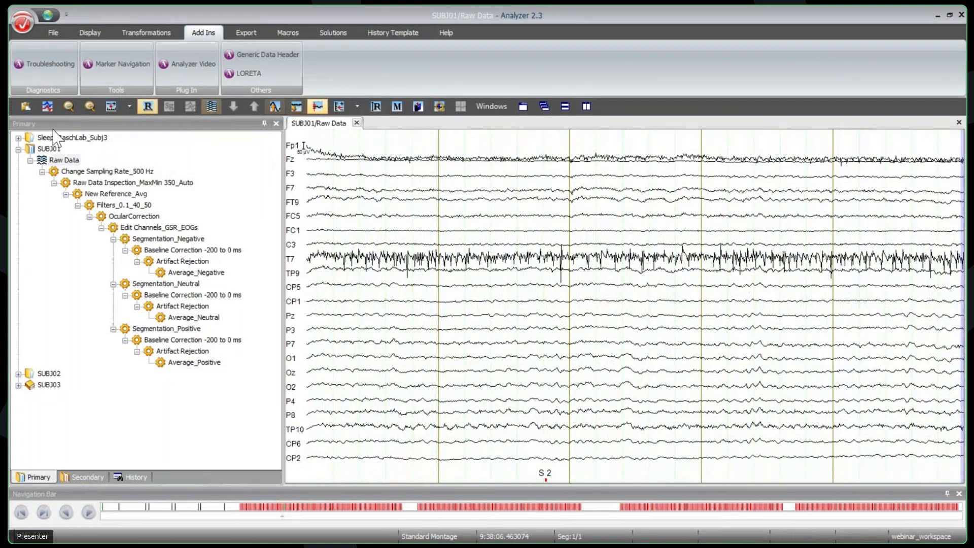
Expand the full Sleep_RaschLab_Subj3 history tree and open the Edit Channels node below Filters_AASM.
right_click(20, 137)
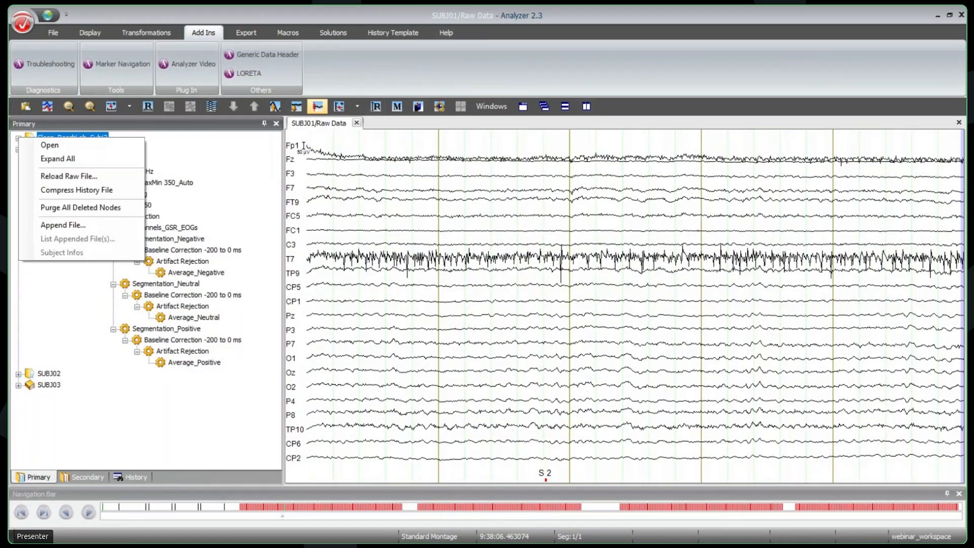
left_click(61, 161)
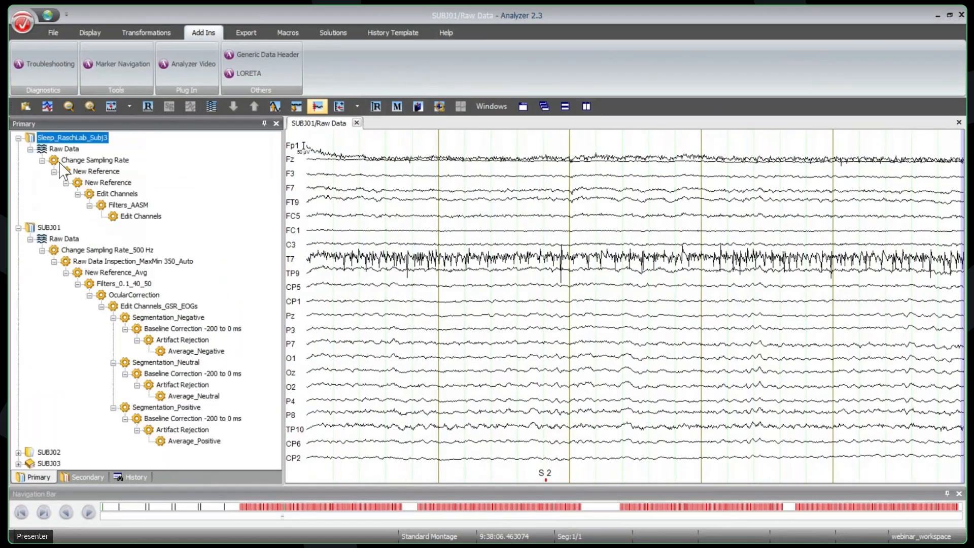
left_click(144, 216)
left_click(144, 217)
left_click(113, 215)
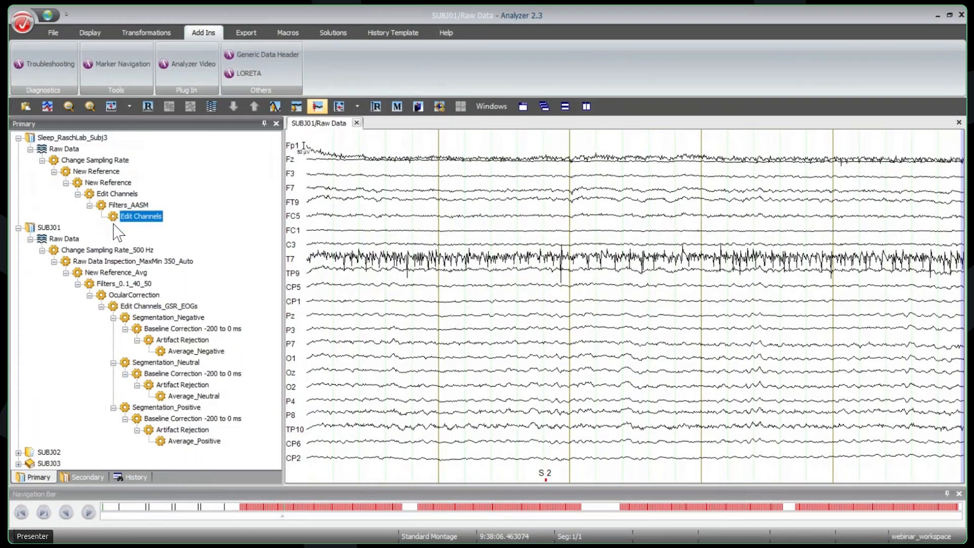
double_click(118, 218)
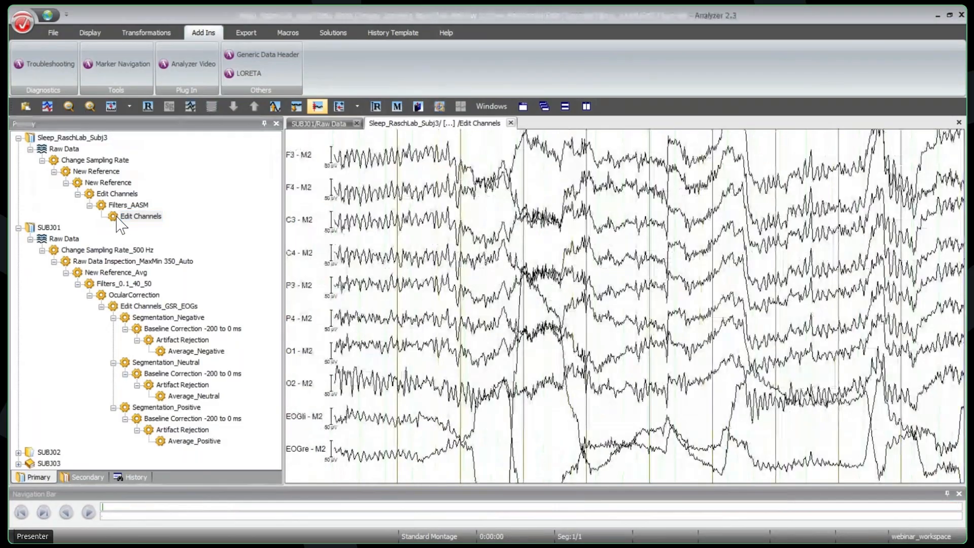
Jump to position 0:34:30 in the sleep recording and reduce the signal amplitude scaling to 200 µV.
left_click(131, 512)
left_click(163, 516)
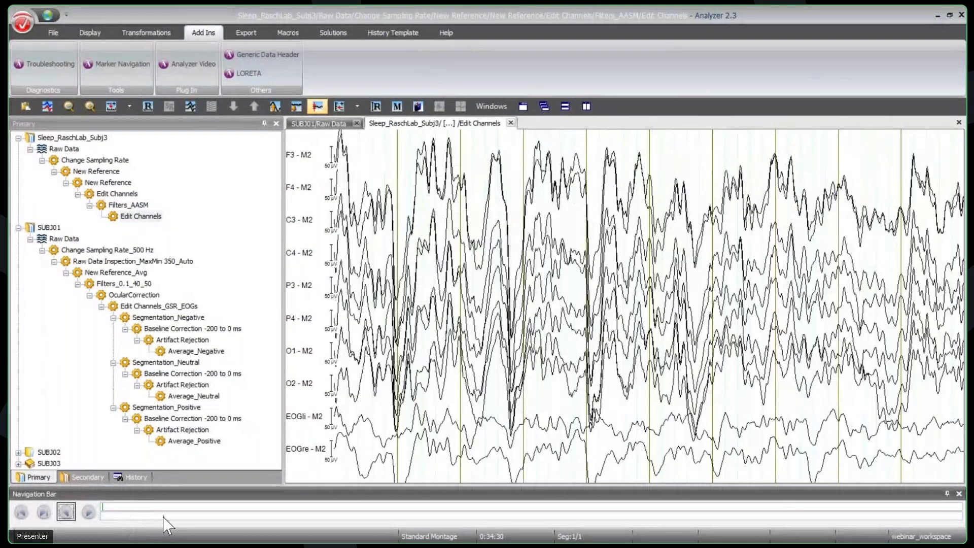
left_click(297, 106)
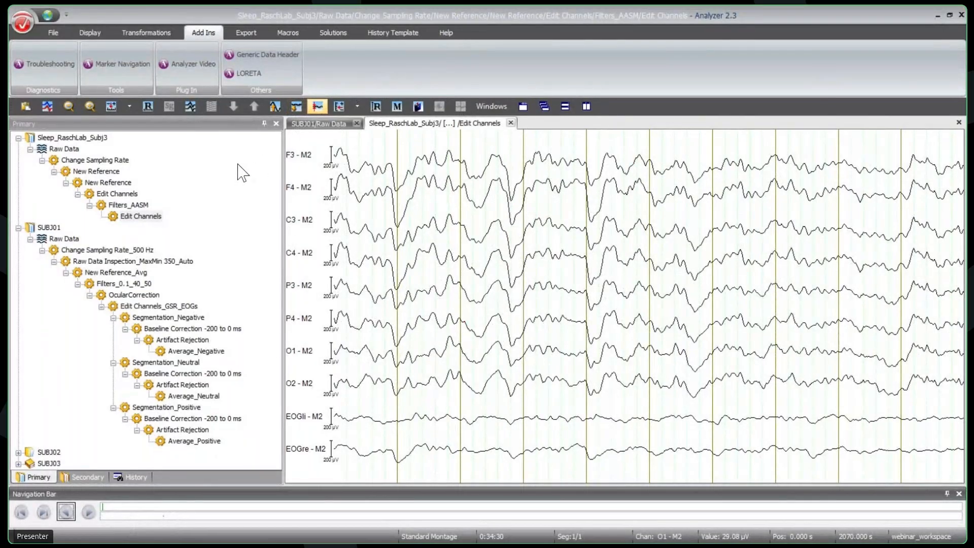
Set the display interval of the sleep data to 30 s.
left_click(130, 107)
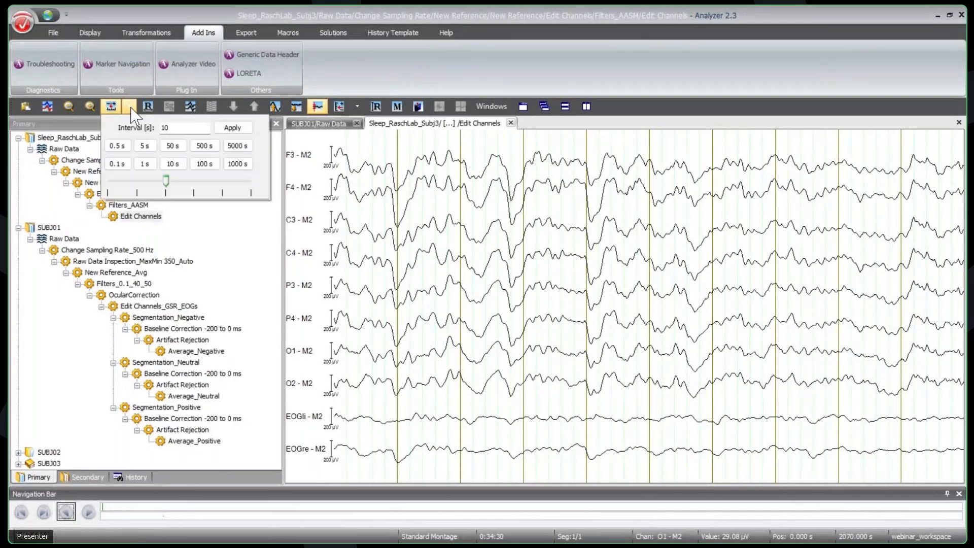
left_click(130, 107)
double_click(147, 124)
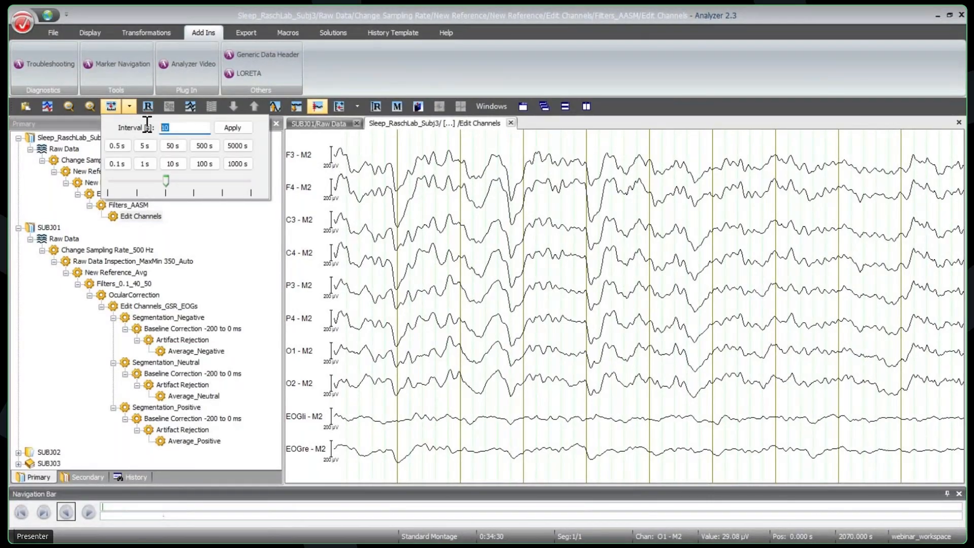
type("3")
left_click(245, 130)
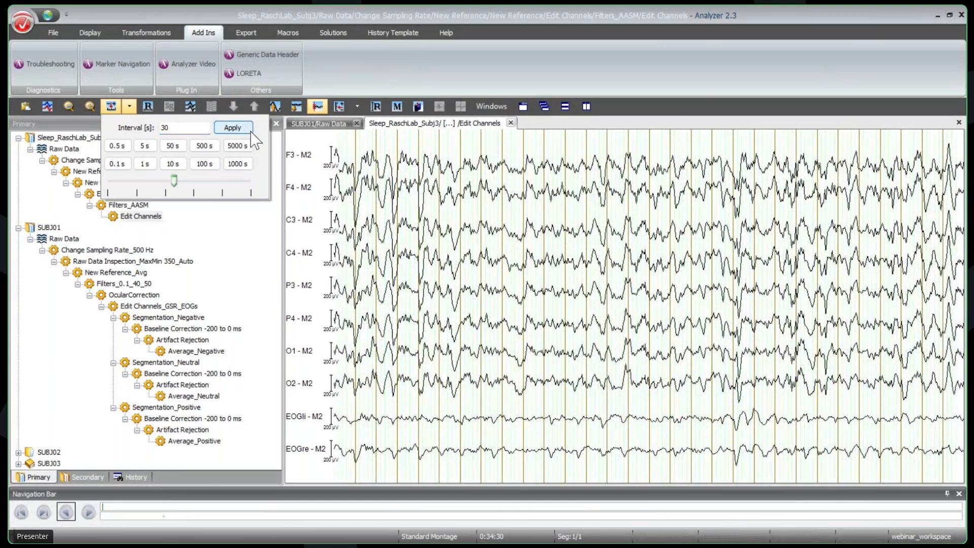
left_click(499, 75)
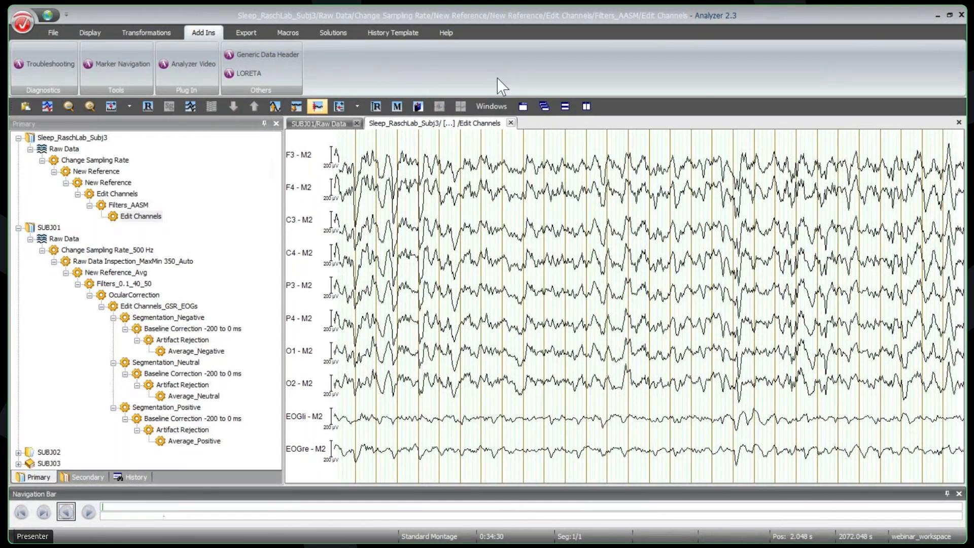
Check the default display time for unsegmented data in the preferences, leaving the settings unchanged.
left_click(56, 31)
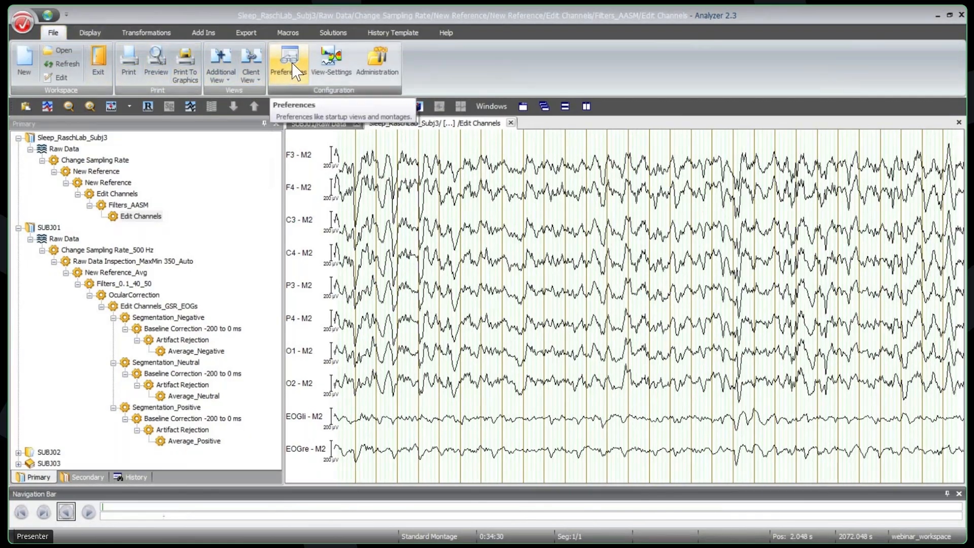
left_click(293, 76)
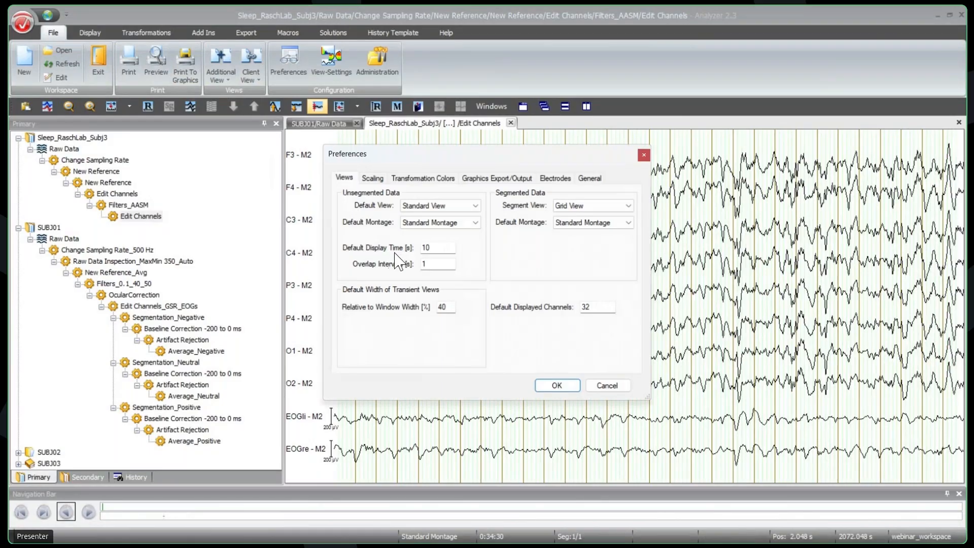
left_click_drag(454, 247, 416, 247)
left_click(607, 386)
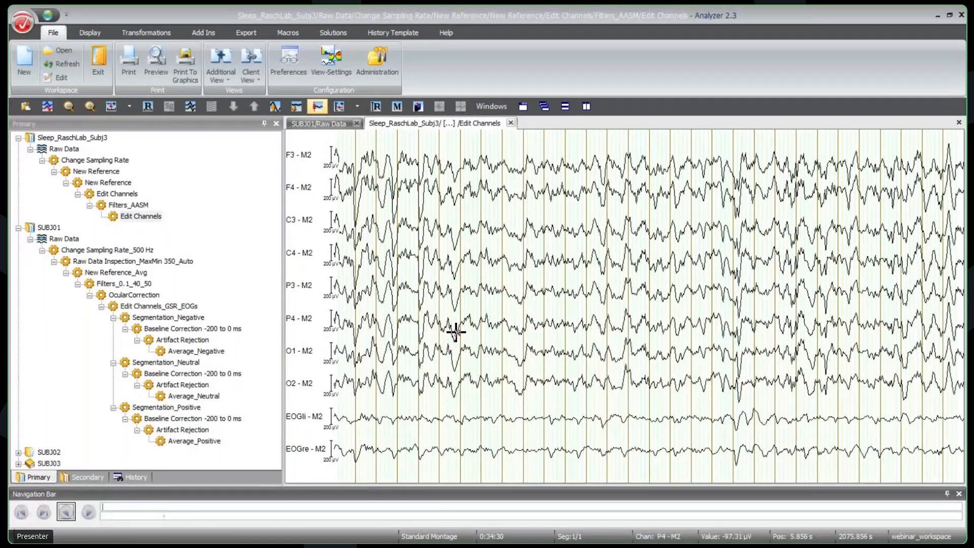
Collapse the Sleep_RaschLab_Subj3 history, open SUBJ01's Average_Negative node and enlarge the amplitude scaling of its waveforms.
left_click(19, 137)
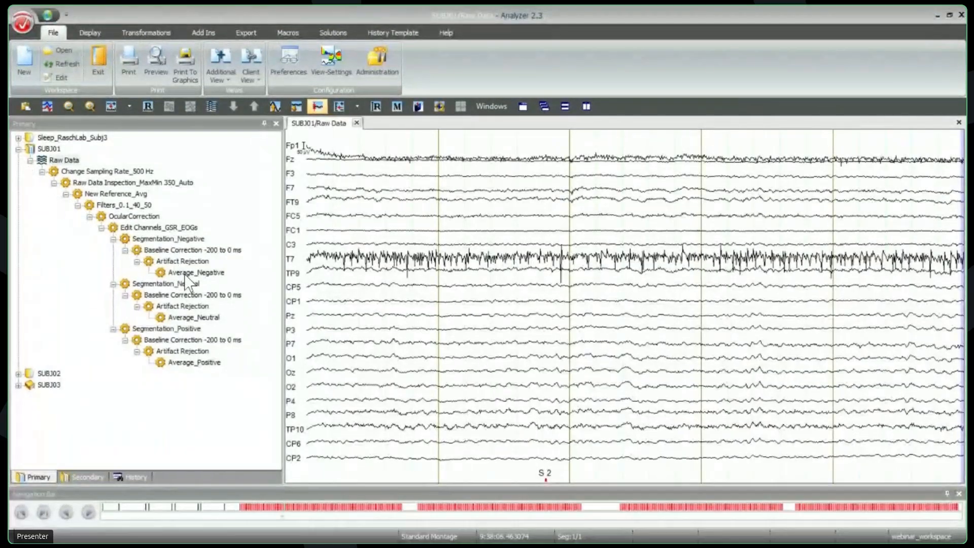
double_click(187, 273)
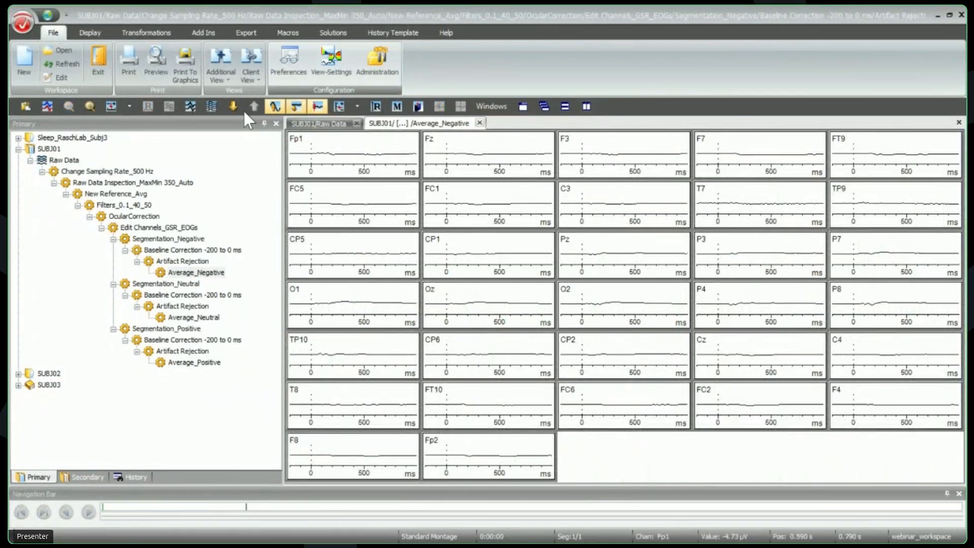
left_click(276, 107)
left_click(277, 109)
left_click(276, 108)
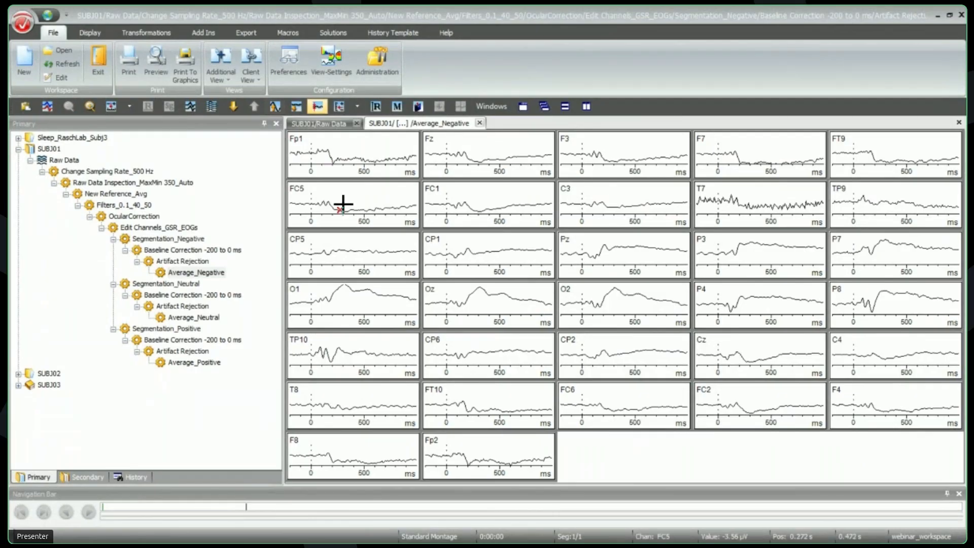
Mark about 0 to 200 ms on channel Fp1 of Average_Negative and show that range in a Mapping View and a 3D Head View.
left_click_drag(310, 152, 334, 154)
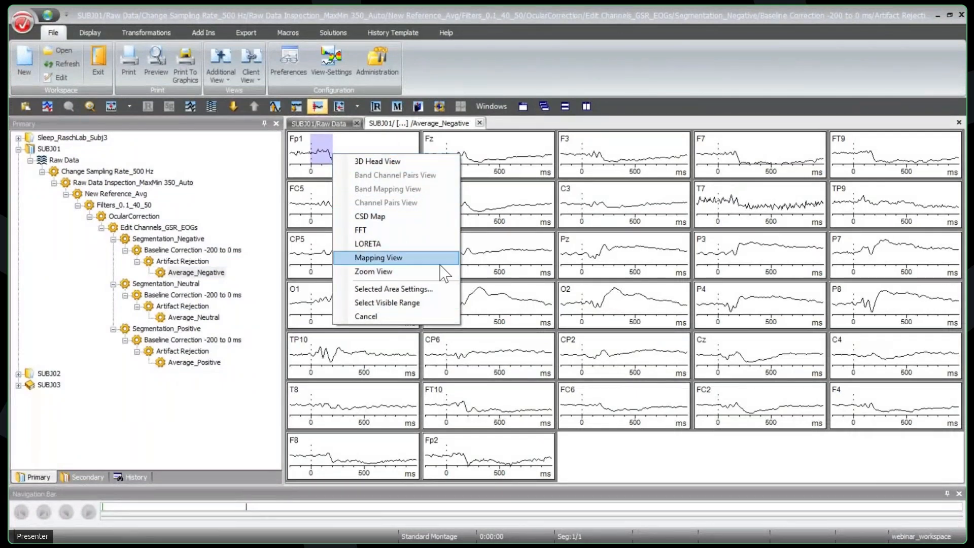
left_click(398, 262)
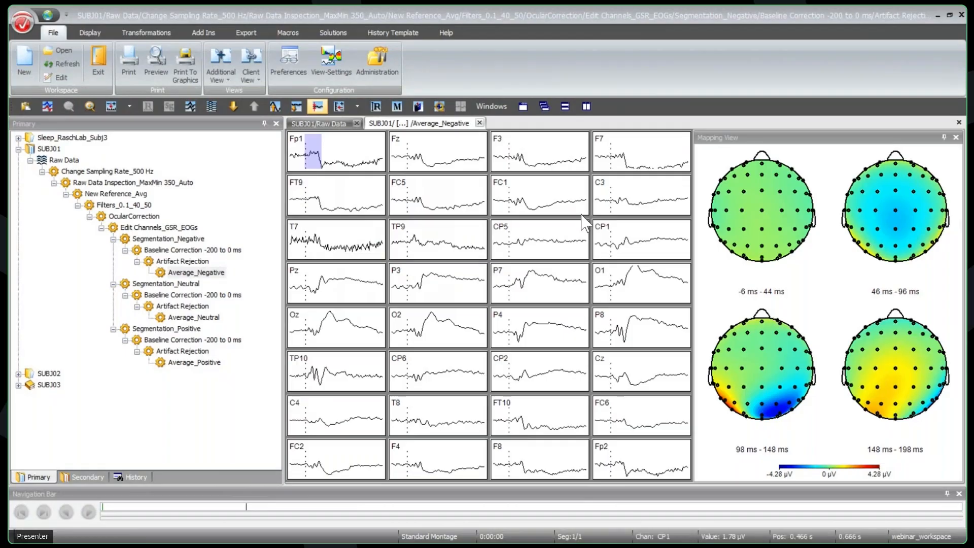
mouse_move(314, 160)
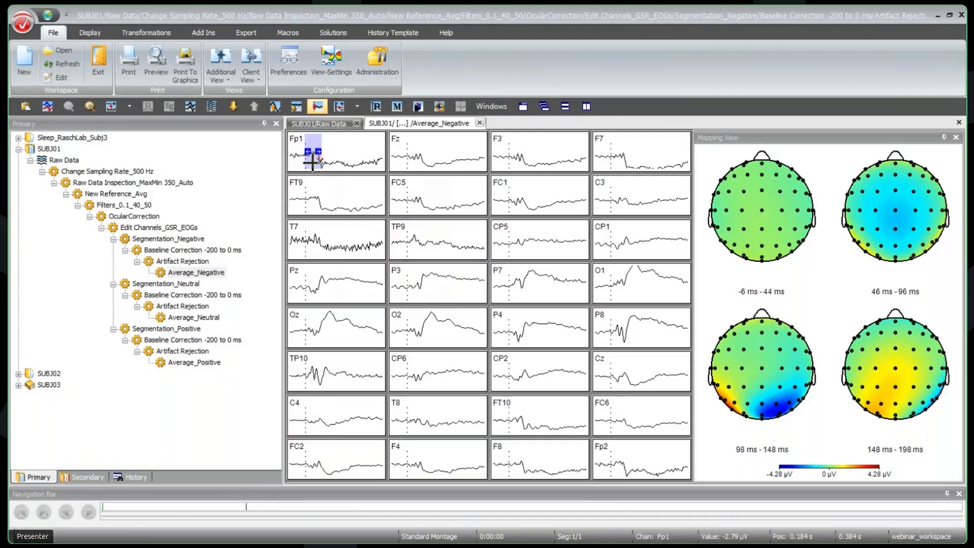
right_click(312, 161)
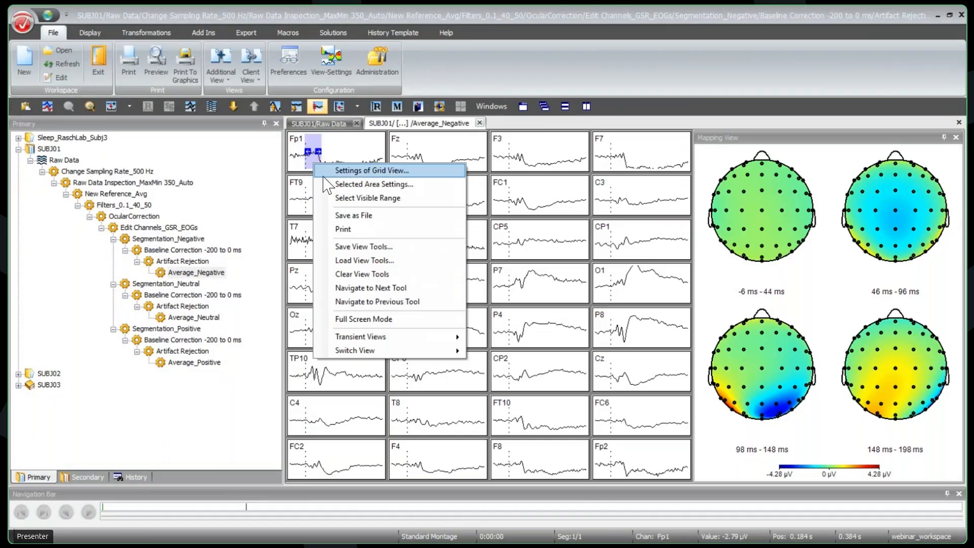
mouse_move(383, 337)
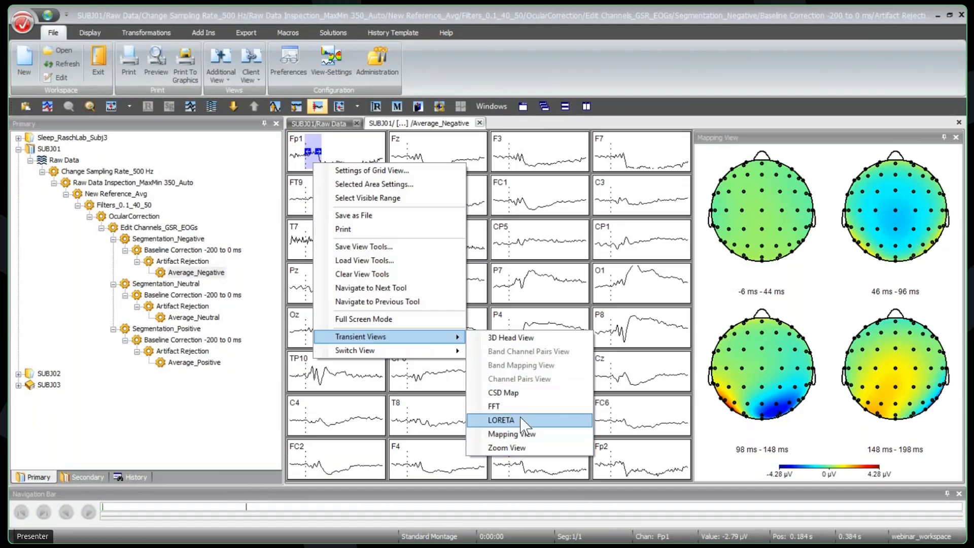
left_click(510, 337)
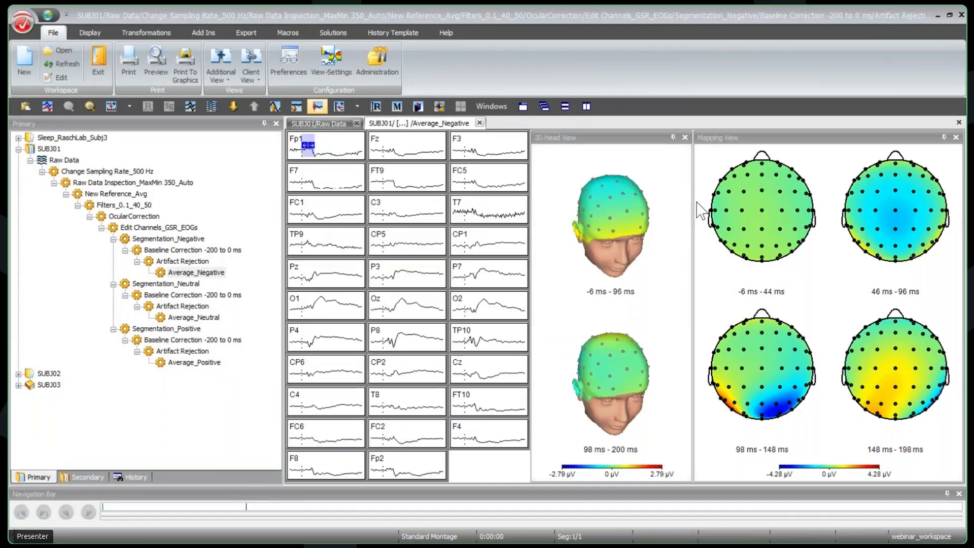
Narrow the docked Mapping View and 3D Head View to give the channel grid more room.
left_click_drag(694, 210, 807, 212)
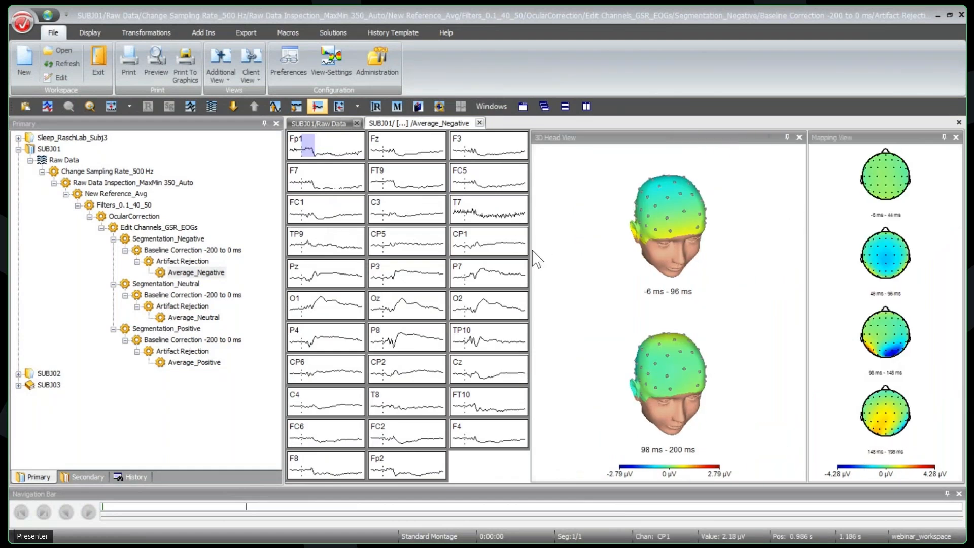
left_click_drag(529, 249, 642, 249)
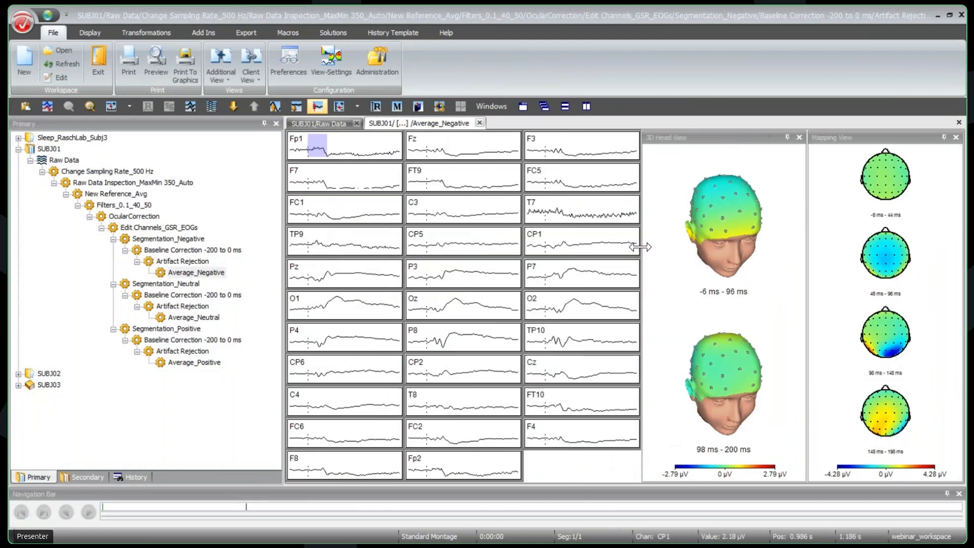
right_click(760, 219)
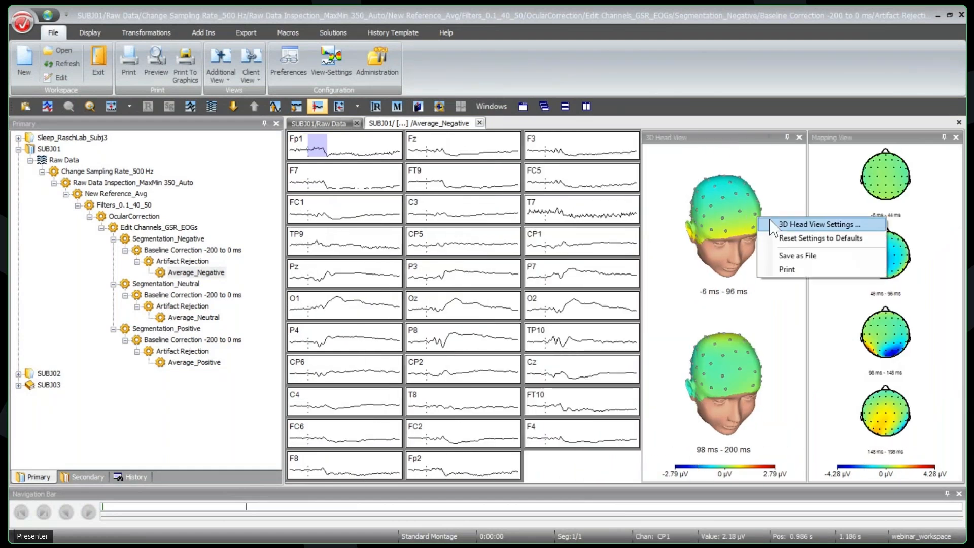
left_click(754, 147)
Undock the 3D Head View and the Mapping View and place both as floating windows over the channel grid.
left_click(798, 137)
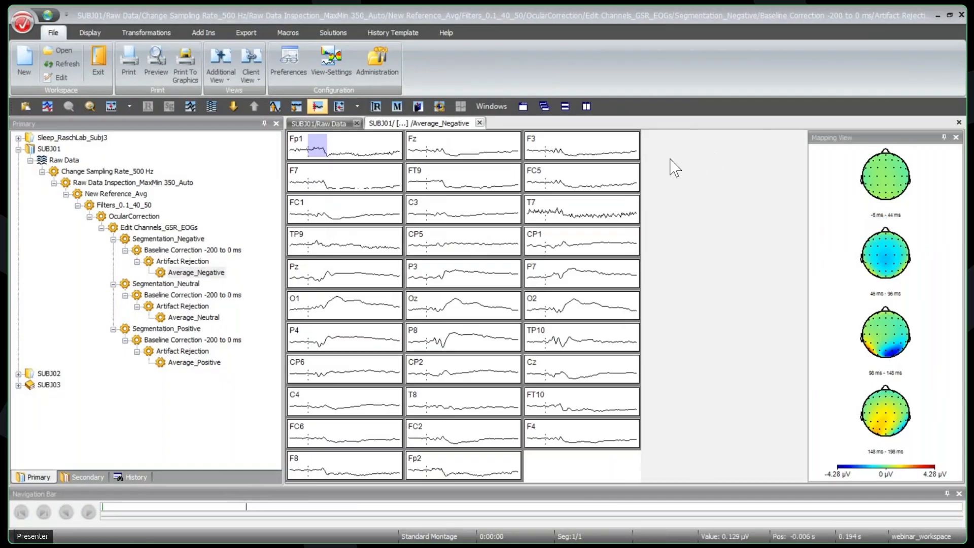
left_click_drag(670, 158, 285, 143)
left_click_drag(912, 136, 858, 73)
left_click_drag(265, 147, 916, 233)
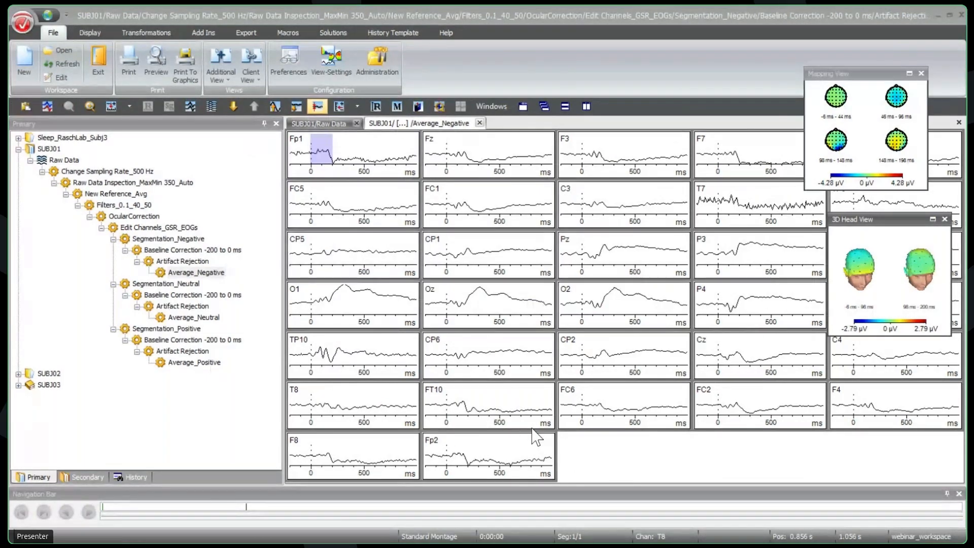
Dock the floating Mapping View and 3D Head View again, and close both views.
right_click(871, 77)
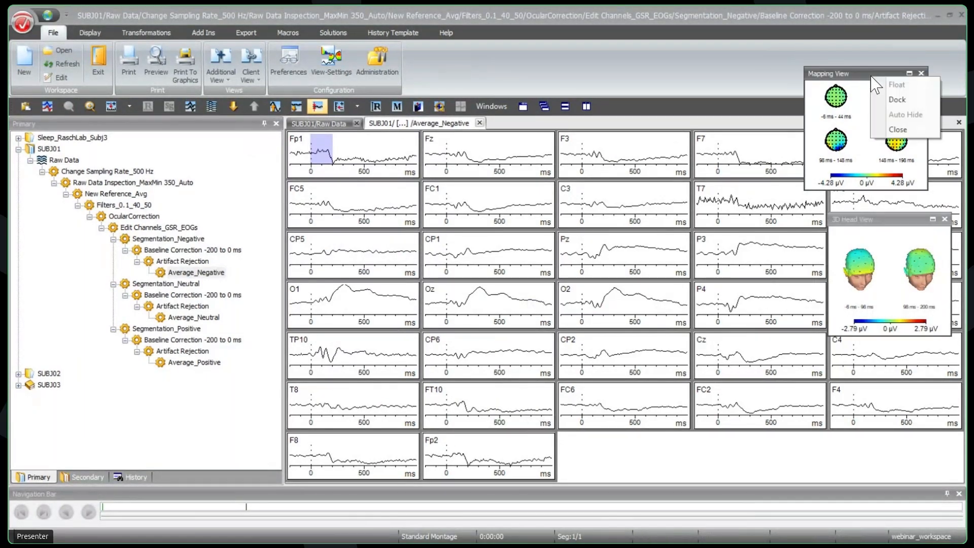
left_click(897, 100)
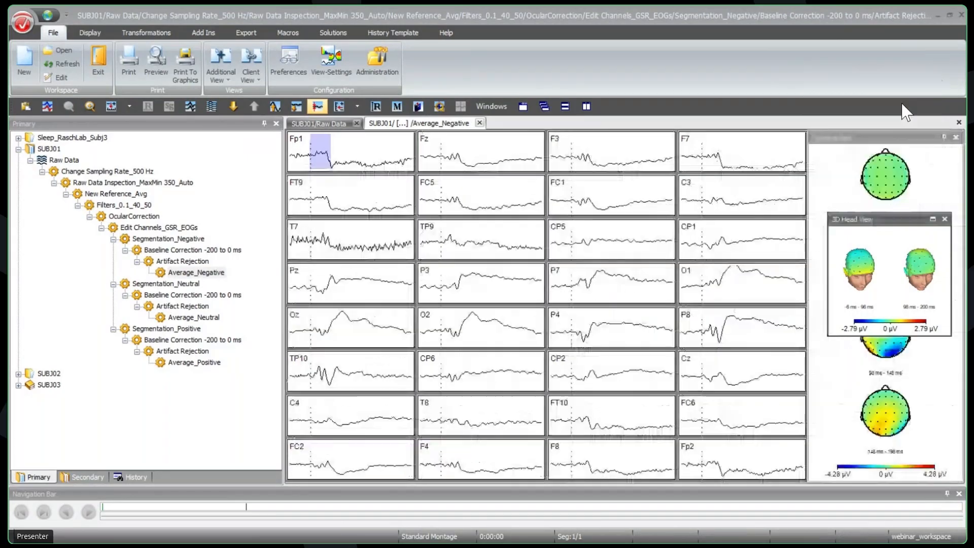
right_click(898, 218)
left_click(919, 238)
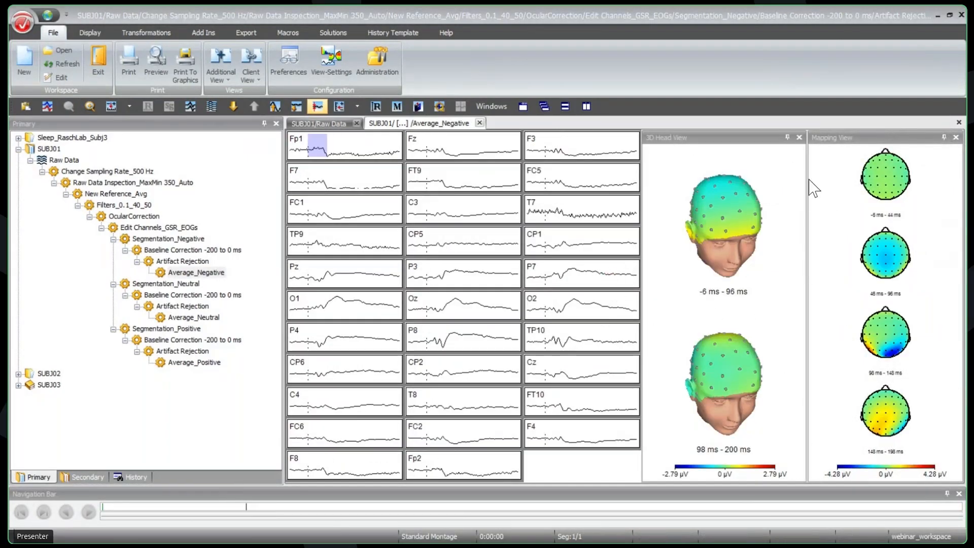
left_click(798, 138)
left_click(957, 137)
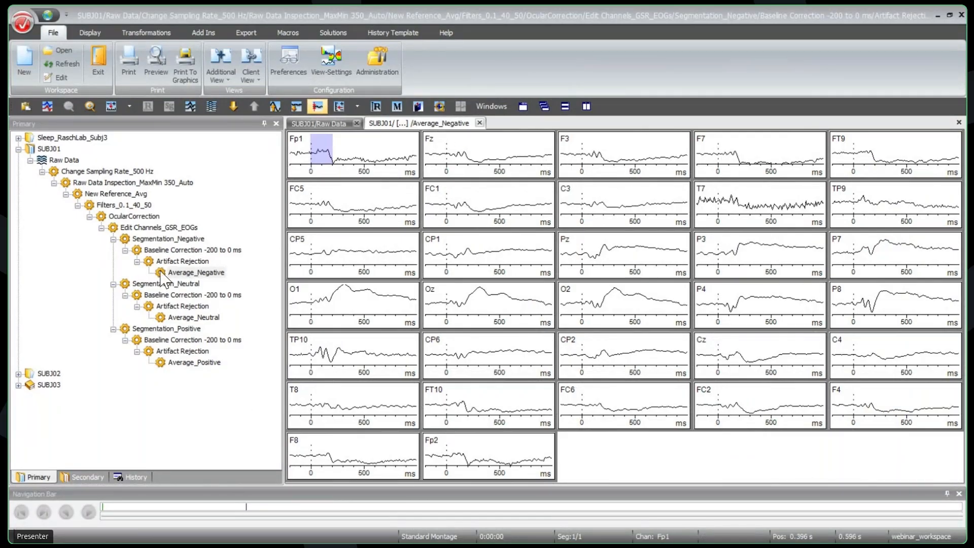
Set the transformation colour of Average nodes to bright green in the preferences.
left_click(164, 317)
left_click(164, 362)
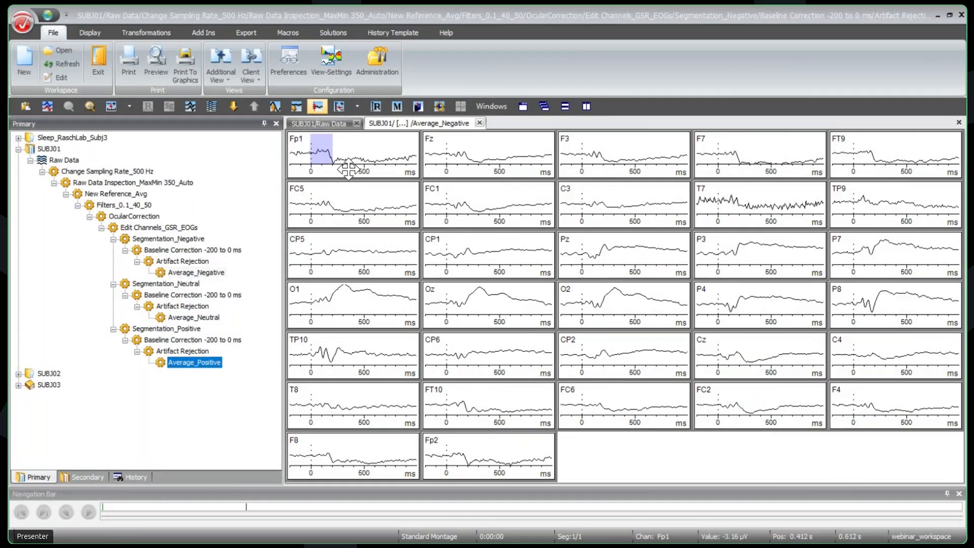
left_click(291, 66)
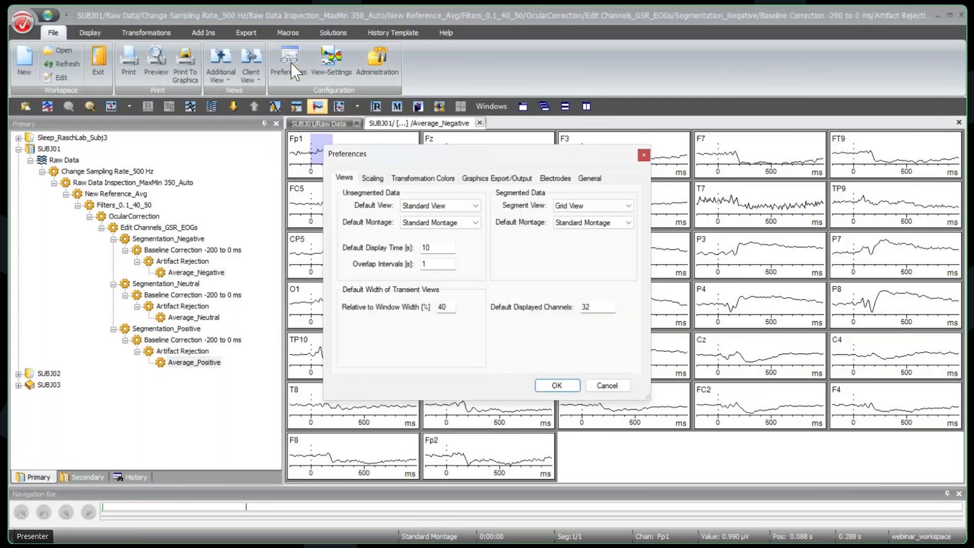
left_click(433, 178)
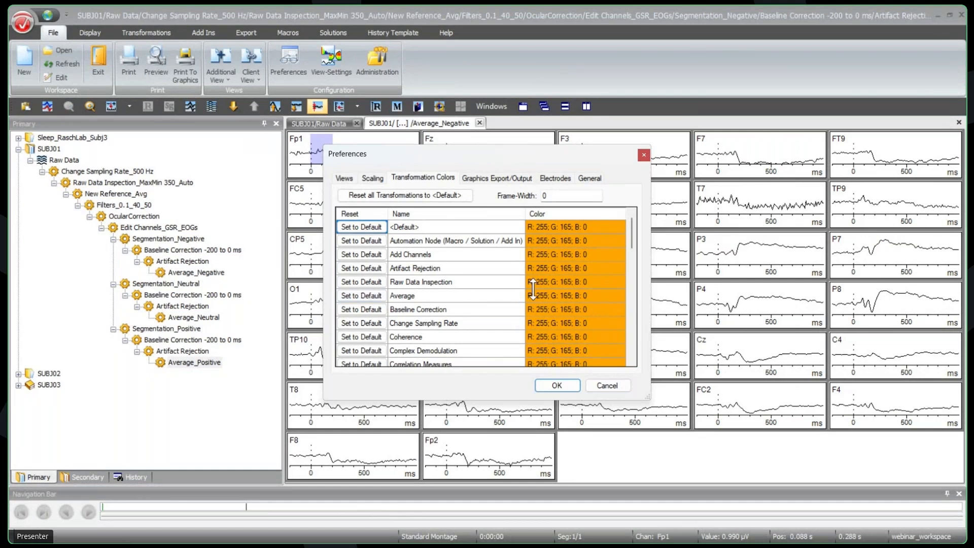
left_click(565, 293)
left_click(564, 293)
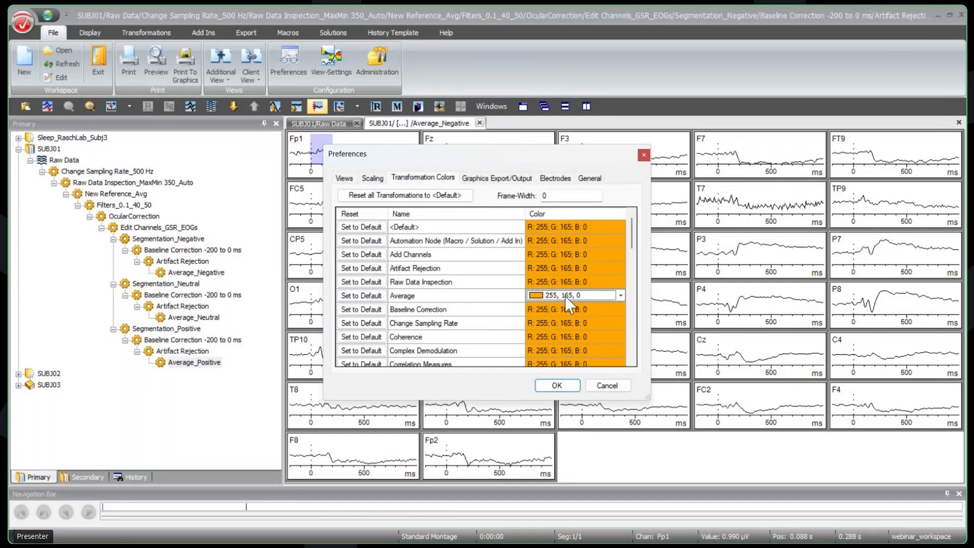
left_click(582, 297)
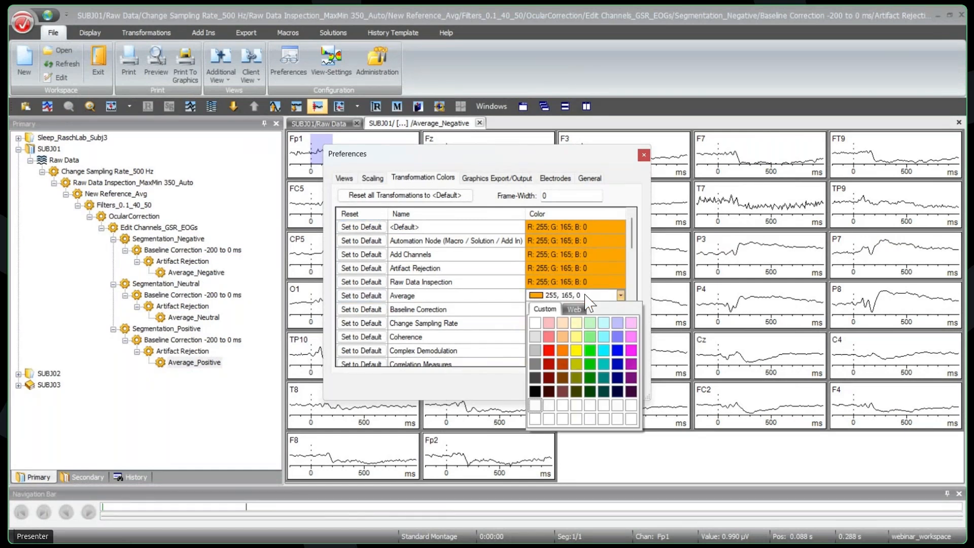
left_click(592, 351)
left_click(557, 385)
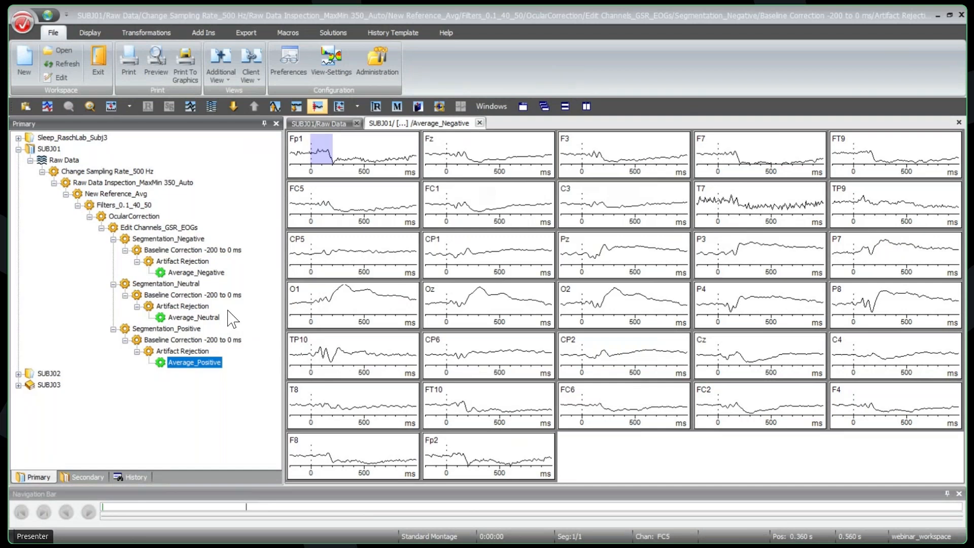
left_click(61, 53)
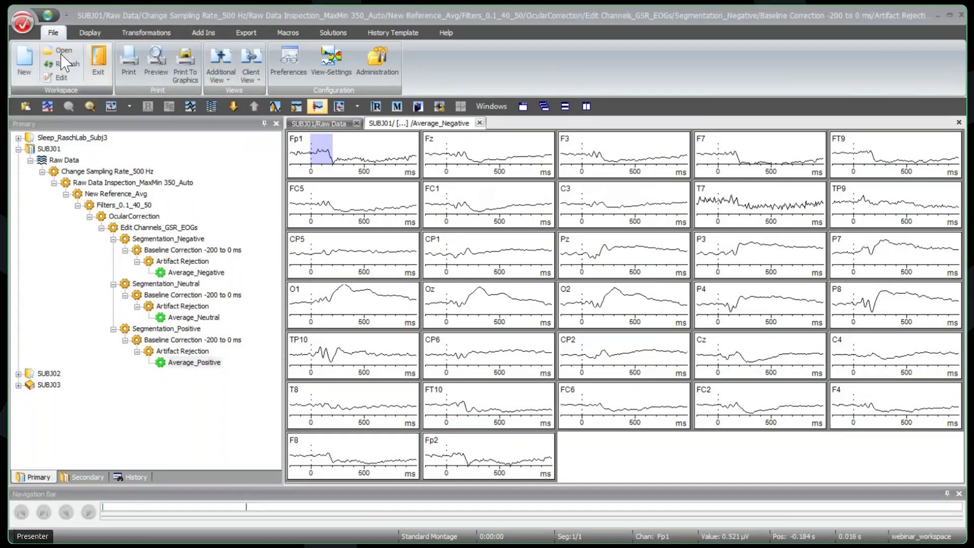
left_click(594, 12)
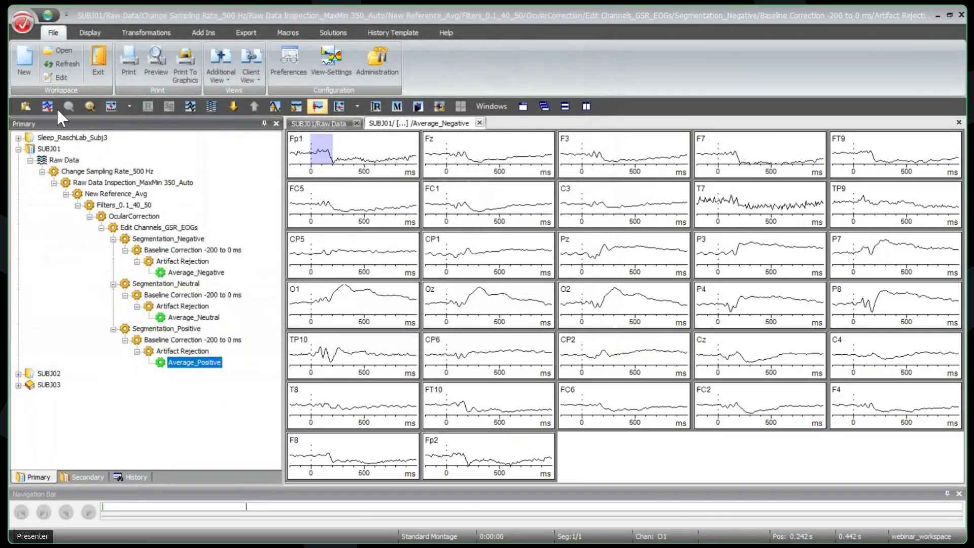
Show the list of recently used workspaces and close it without opening any of them.
left_click(22, 23)
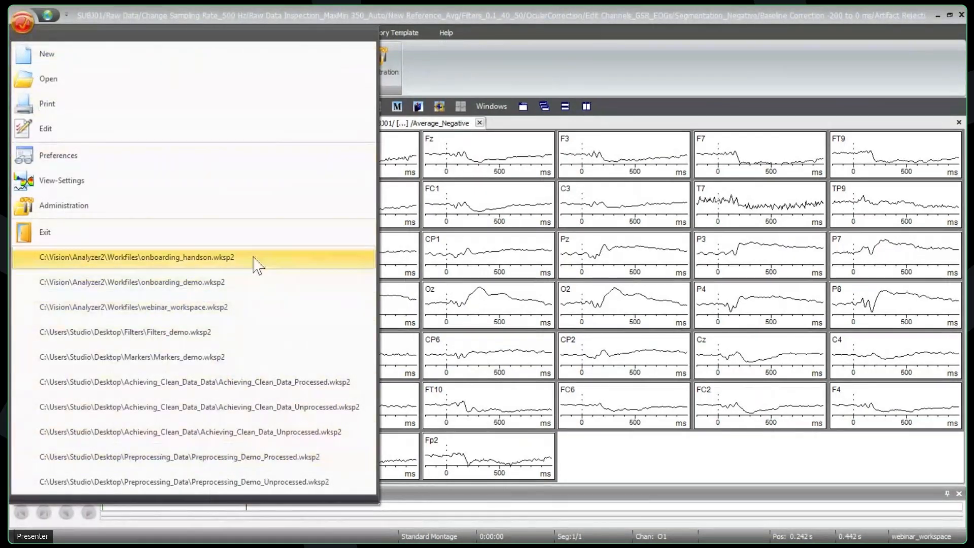
left_click(625, 53)
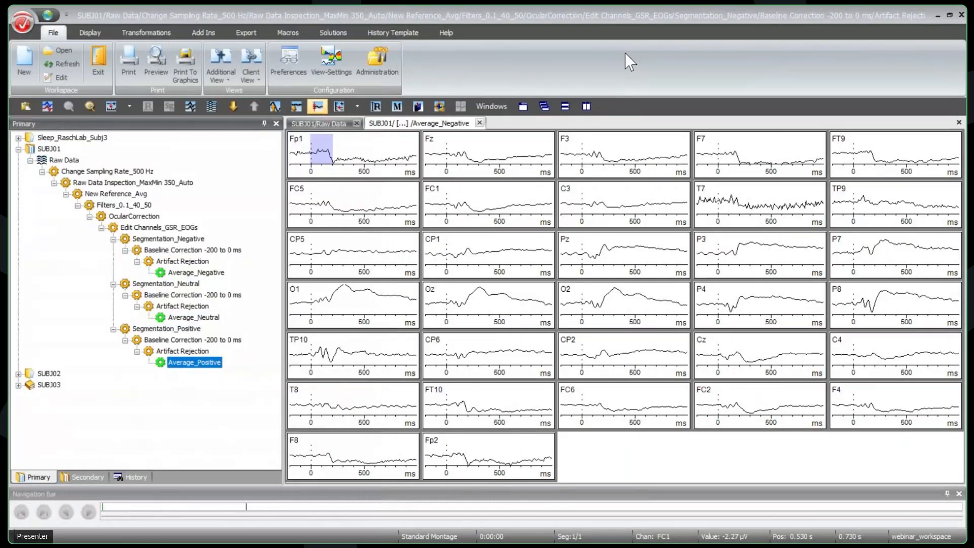
mouse_move(322, 150)
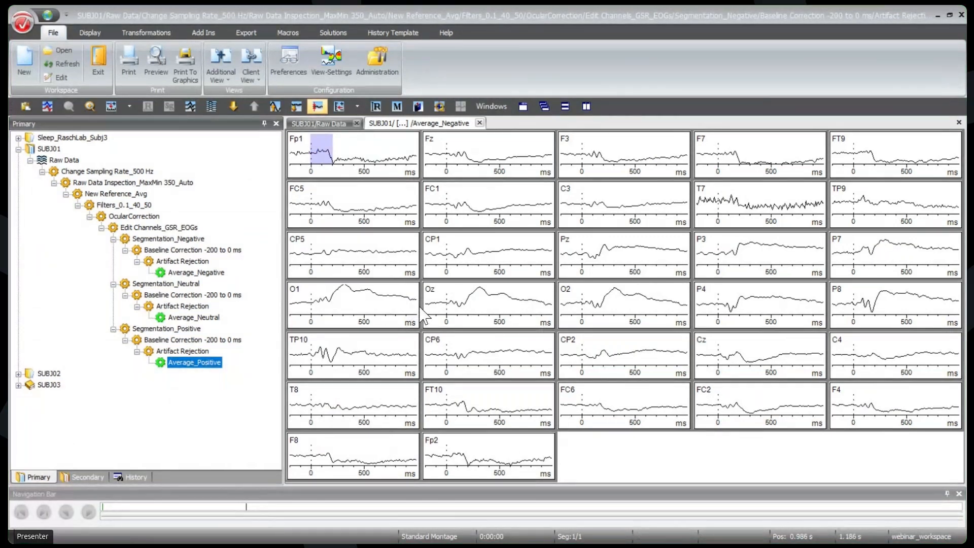
key("alt+Tab")
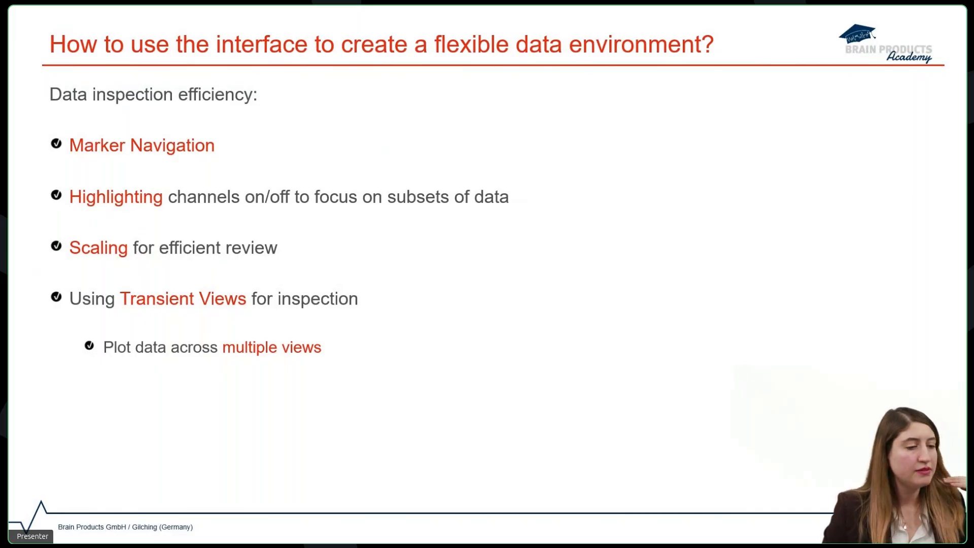
key("Right")
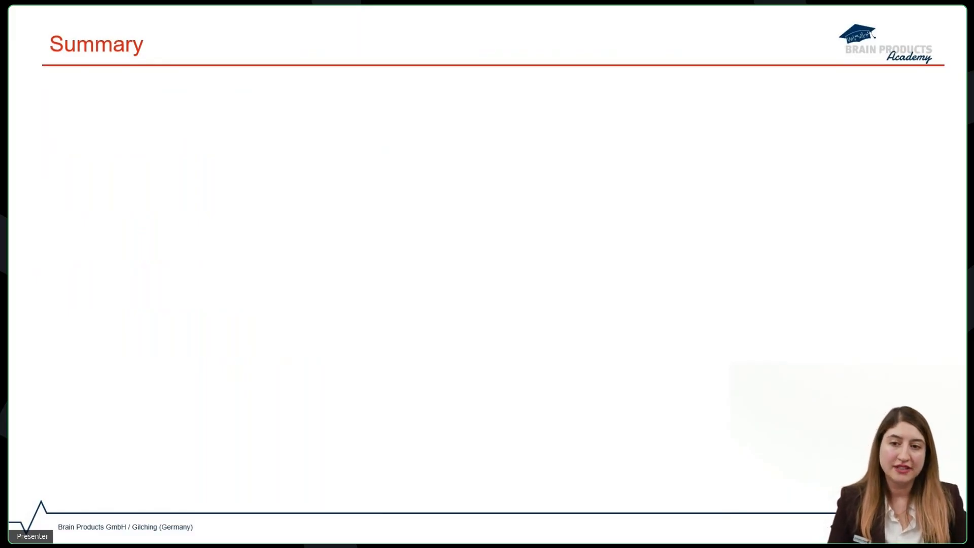
key("Right")
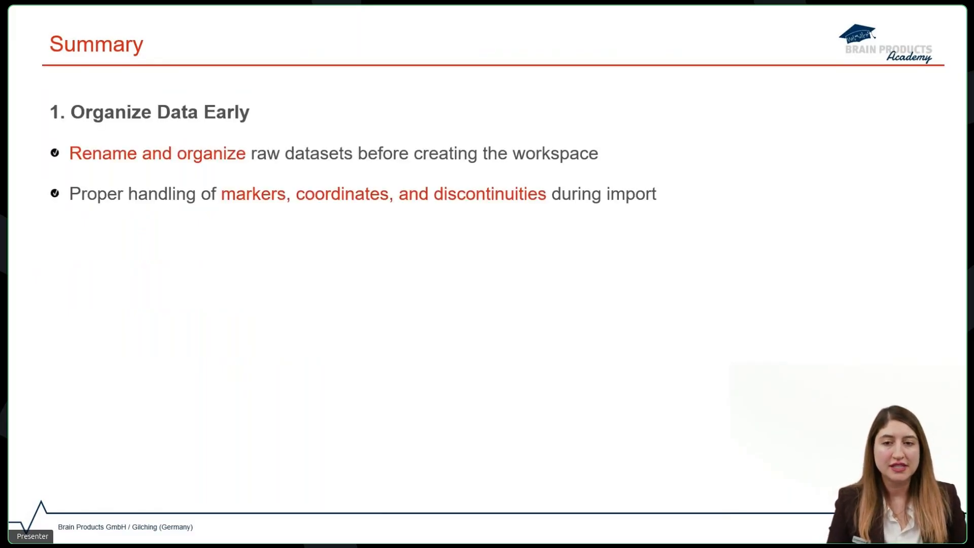